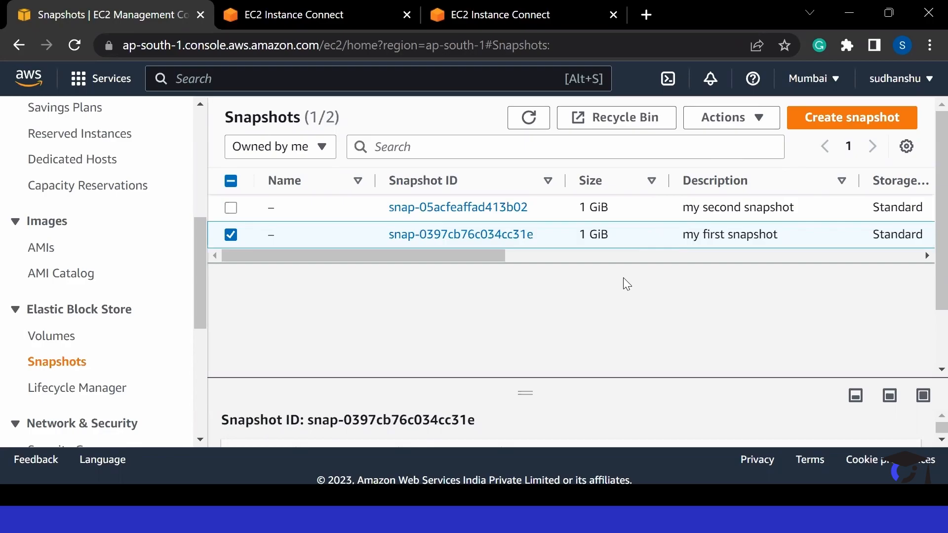
Create a volume from the "my second snapshot" snapshot in availability zone ap-south-1a, keeping the default settings
click(230, 235)
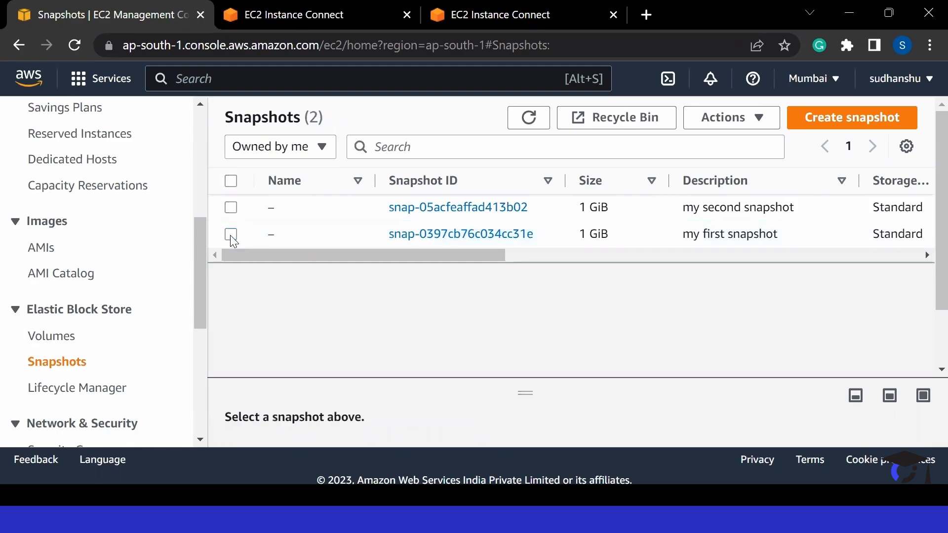
click(230, 207)
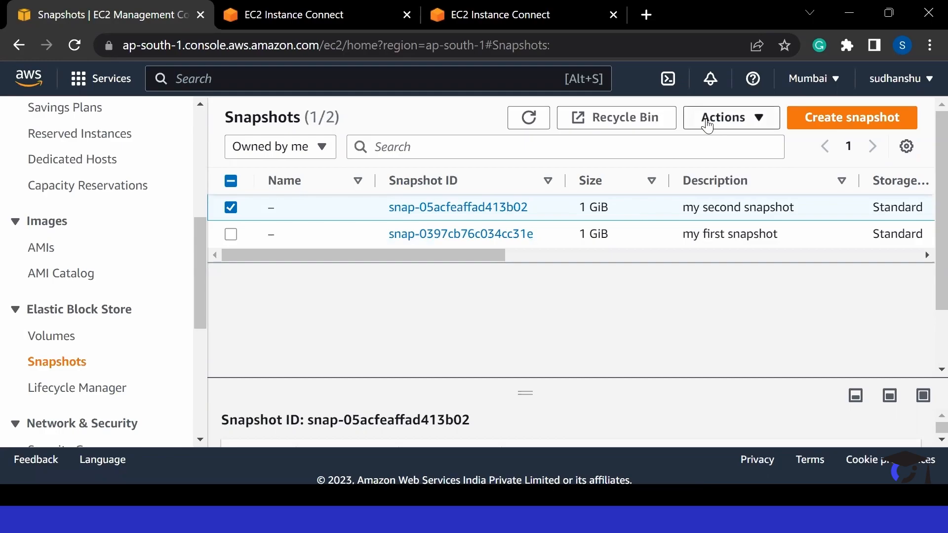
click(705, 123)
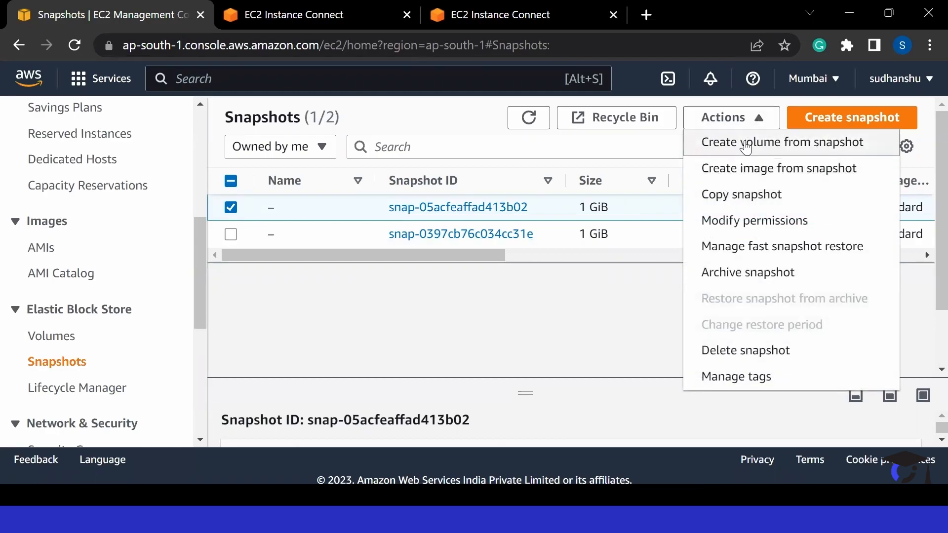
click(745, 143)
scroll(345, 222, down, 5)
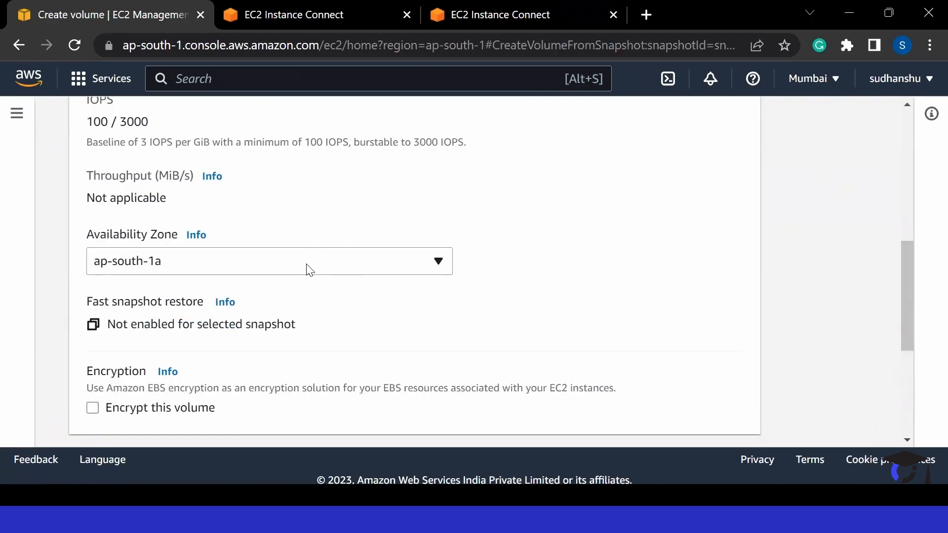
scroll(307, 269, down, 5)
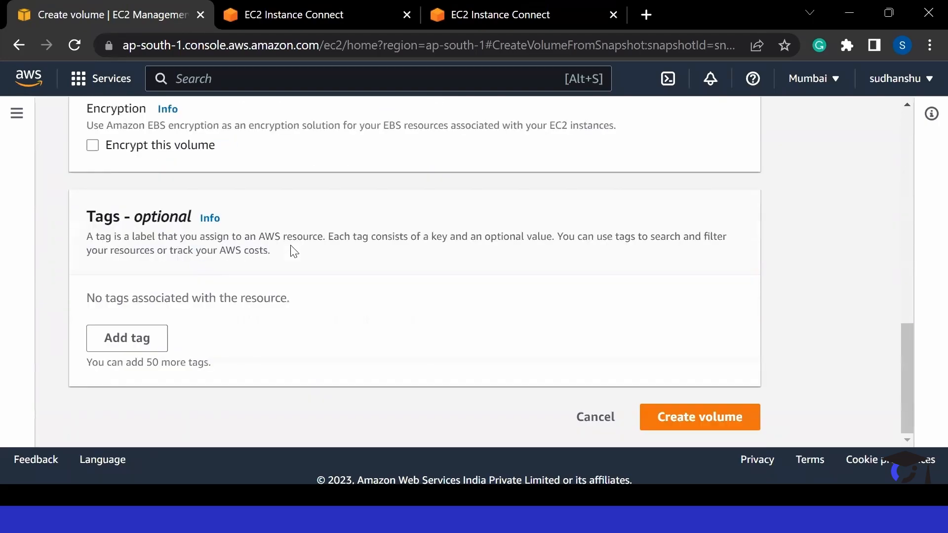
click(668, 420)
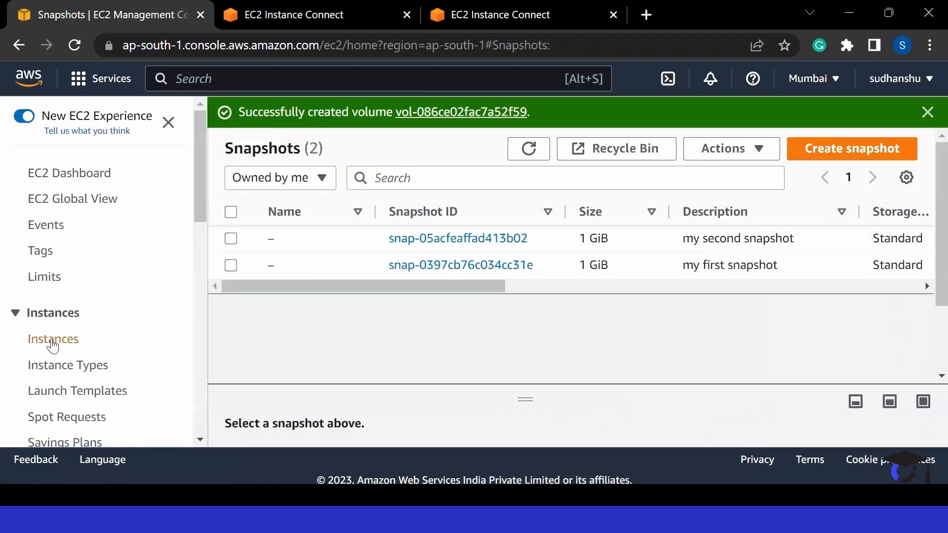
Open the Elastic Block Store volumes list and check each volume's source snapshot, availability zone and state
scroll(51, 358, down, 8)
click(43, 229)
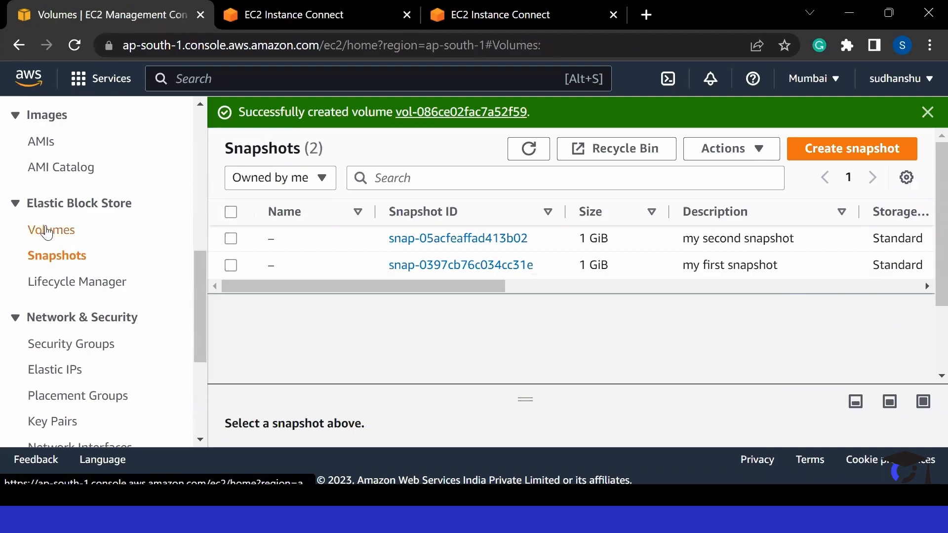
scroll(268, 336, down, 1)
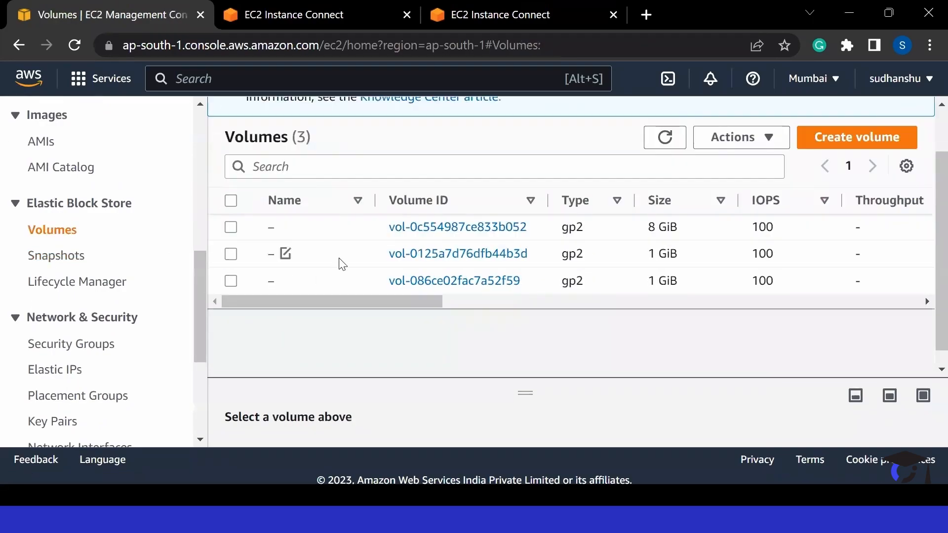
scroll(421, 275, right, 10)
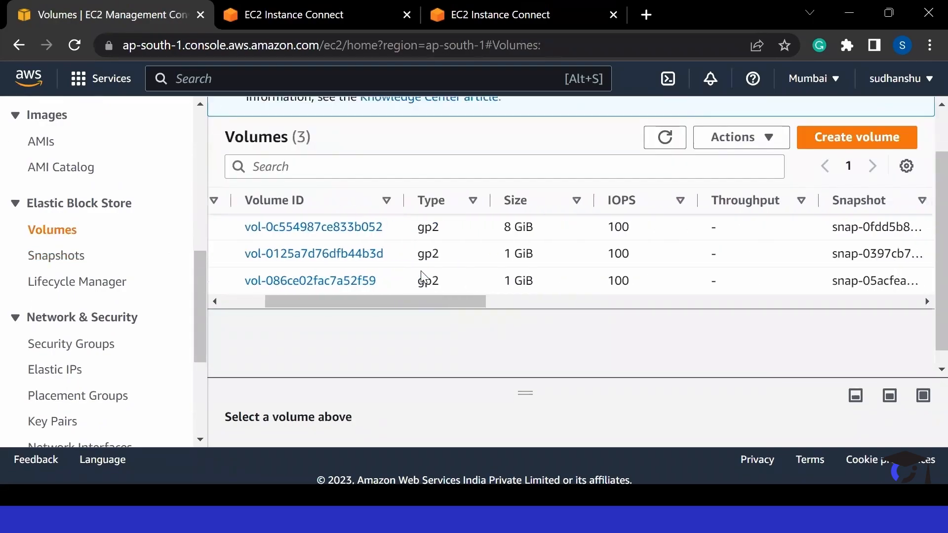
scroll(422, 276, right, 2)
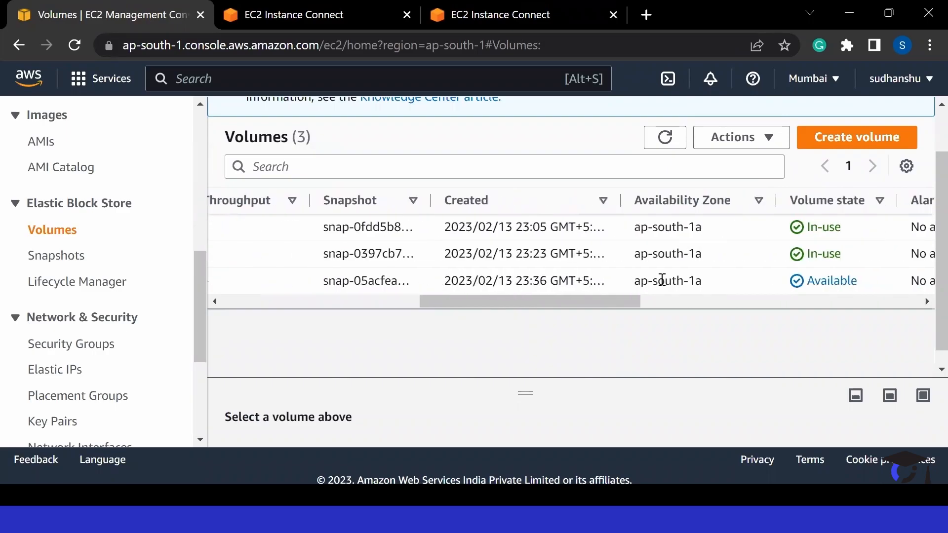
scroll(422, 296, left, 4)
scroll(421, 292, left, 8)
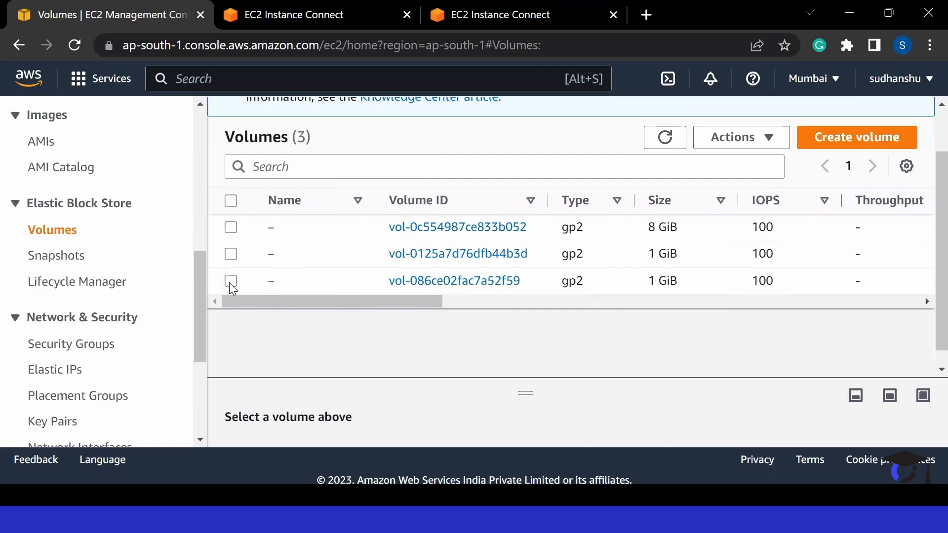
click(230, 281)
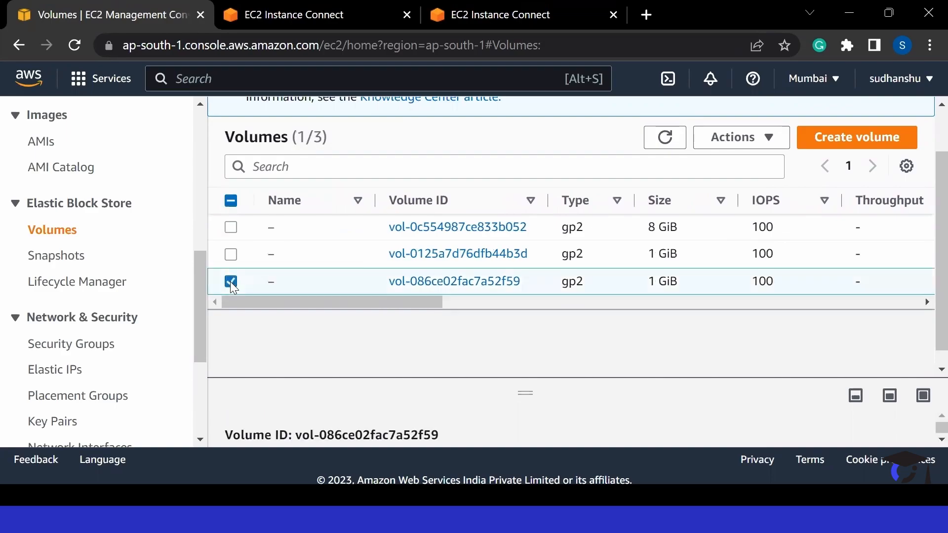
click(744, 137)
click(730, 266)
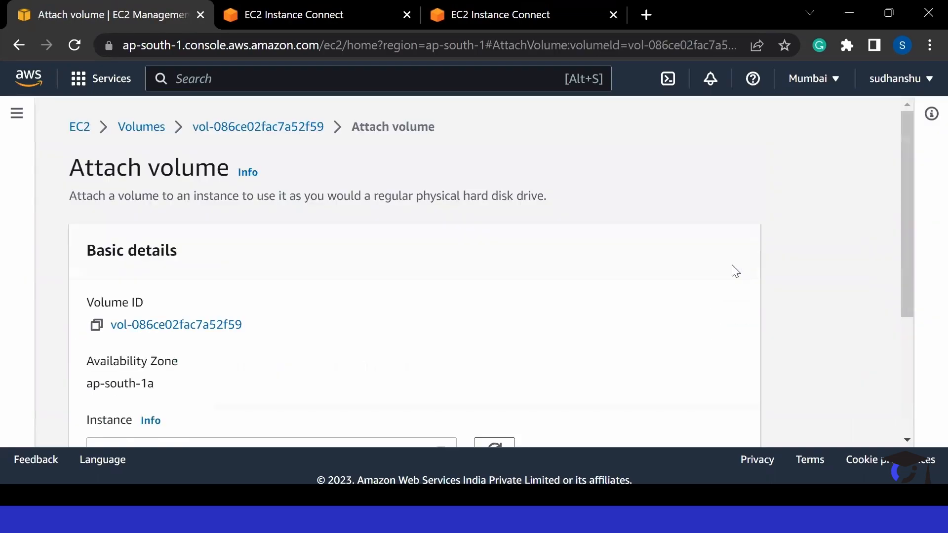
scroll(420, 318, down, 4)
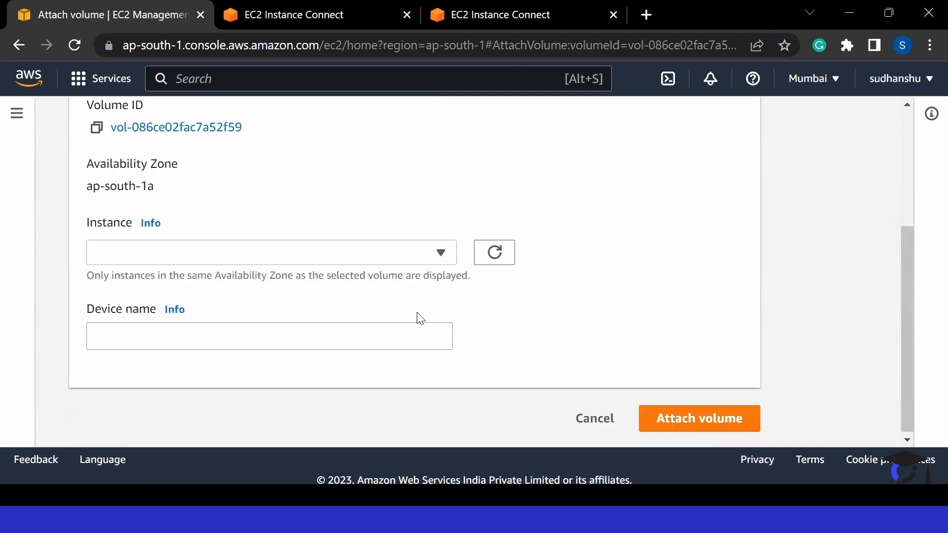
click(309, 259)
click(291, 308)
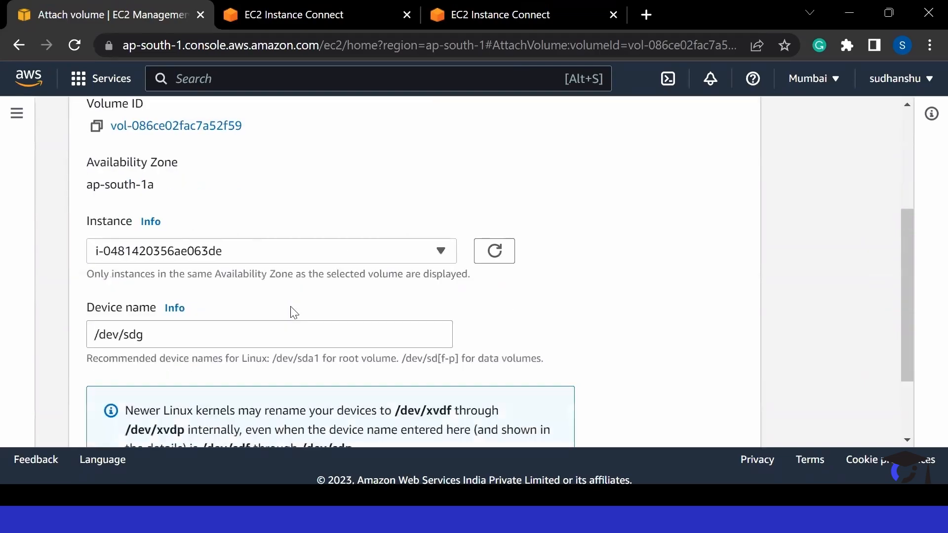
scroll(597, 401, down, 2)
click(711, 420)
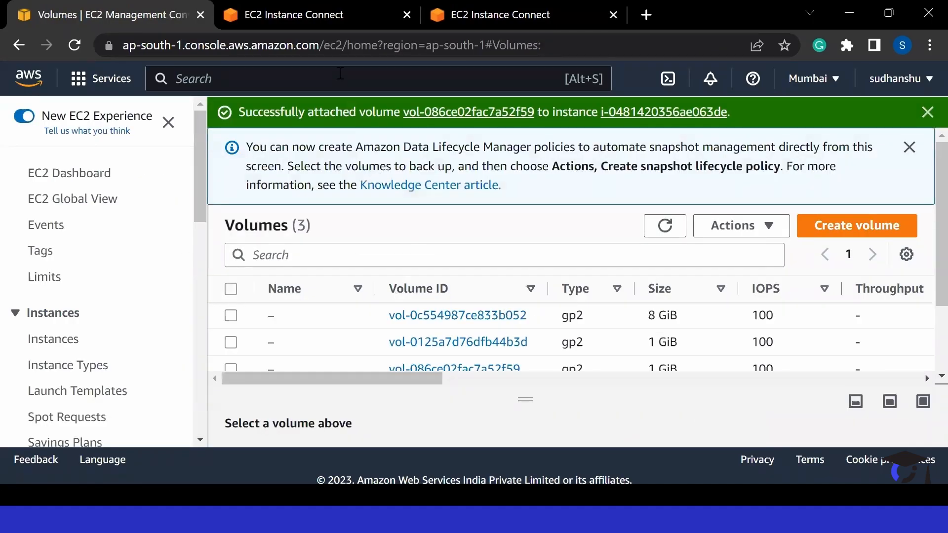
Switch to the os1 instance's terminal and list its disks with fdisk -l
key(ctrl+Tab)
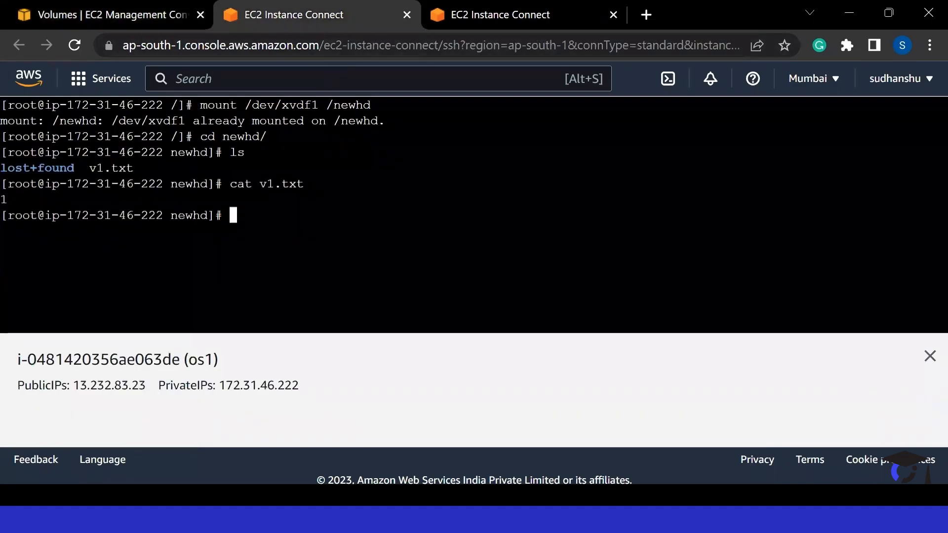
text(fi)
text(isk -l)
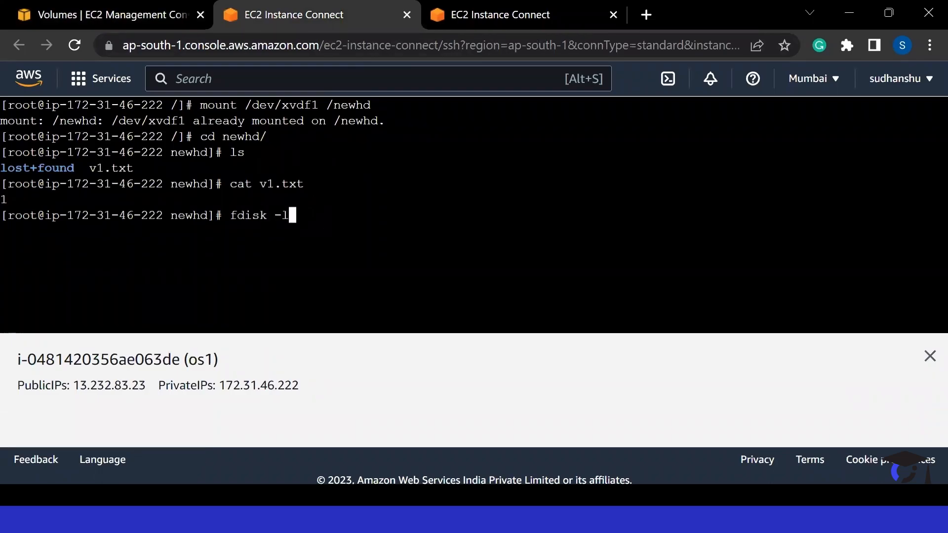
key(Return)
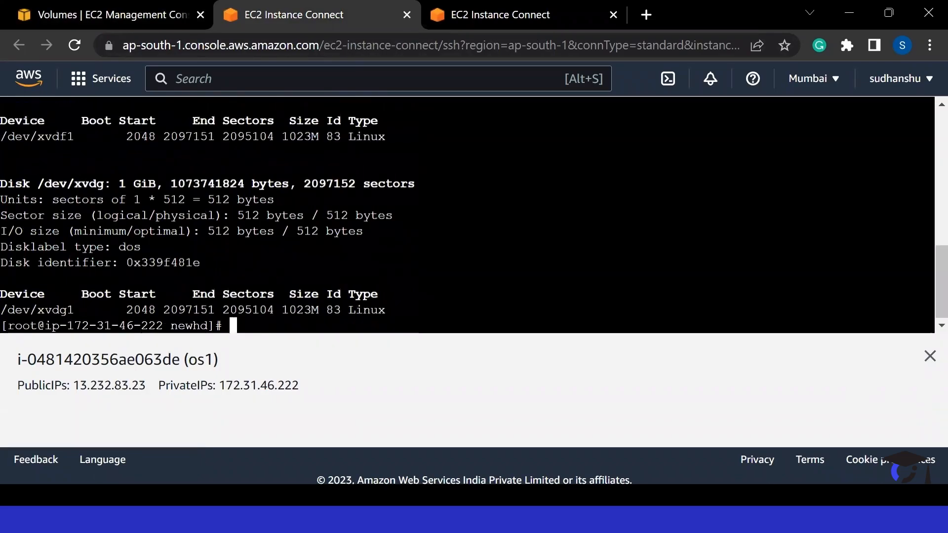
Examine the sizes and partitions of the xvda, xvdf and xvdg disks in the fdisk output
scroll(467, 215, up, 2)
scroll(467, 215, down, 2)
drag(119, 183, 155, 183)
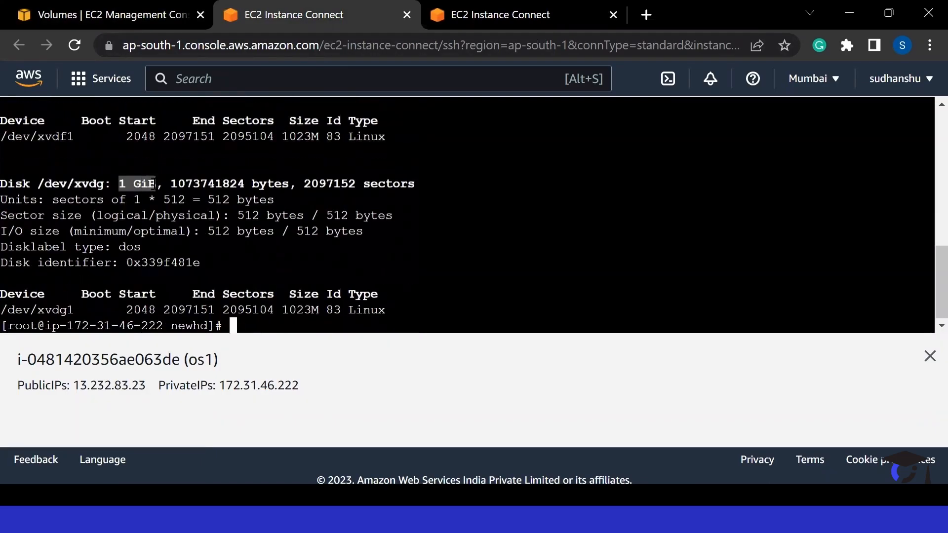
scroll(155, 183, up, 3)
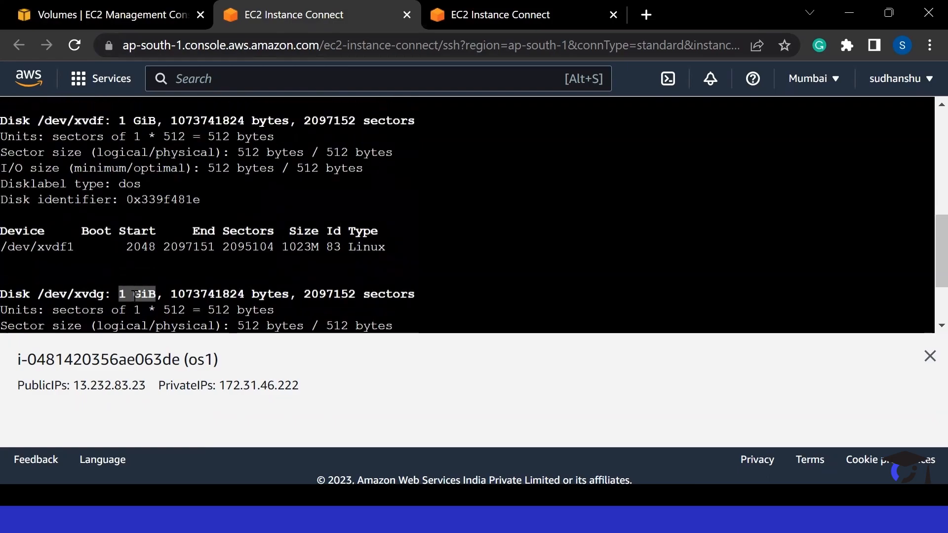
scroll(467, 214, up, 5)
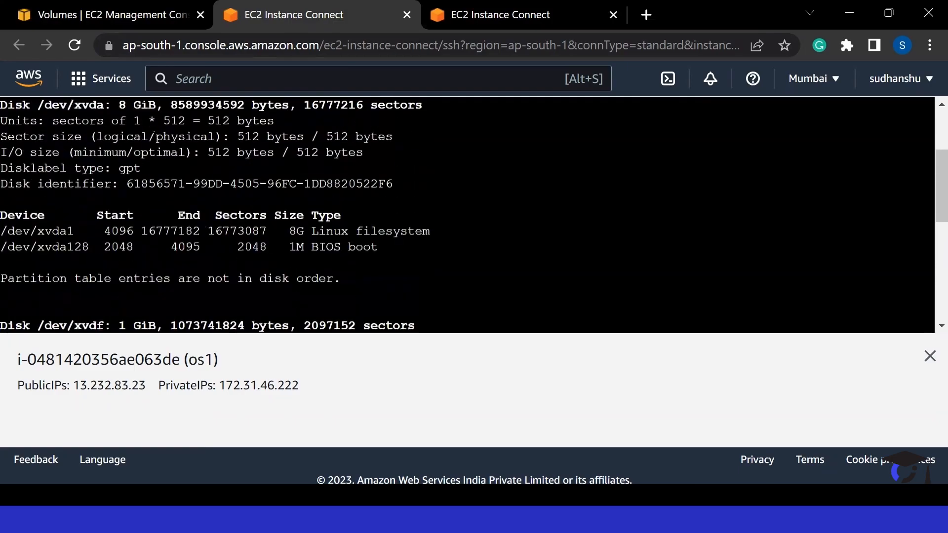
drag(120, 136, 161, 136)
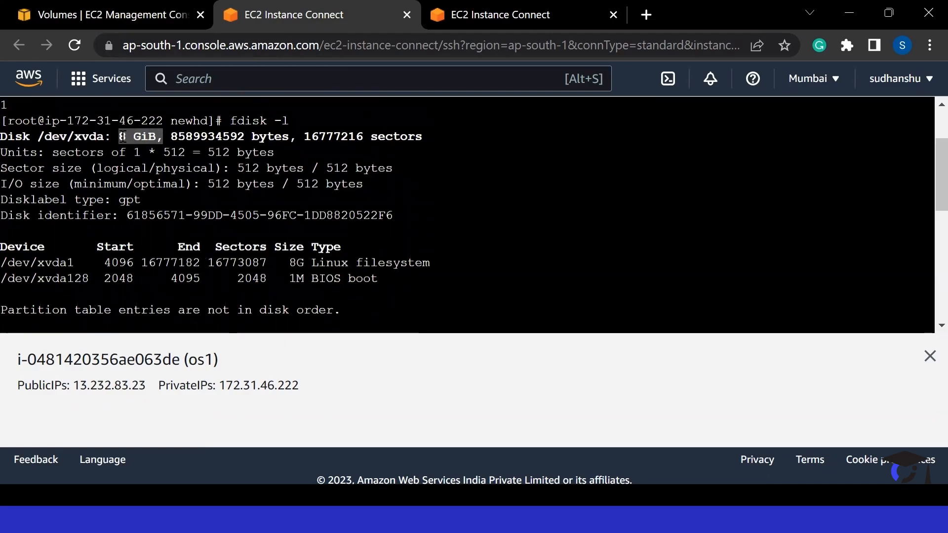
scroll(121, 137, down, 2)
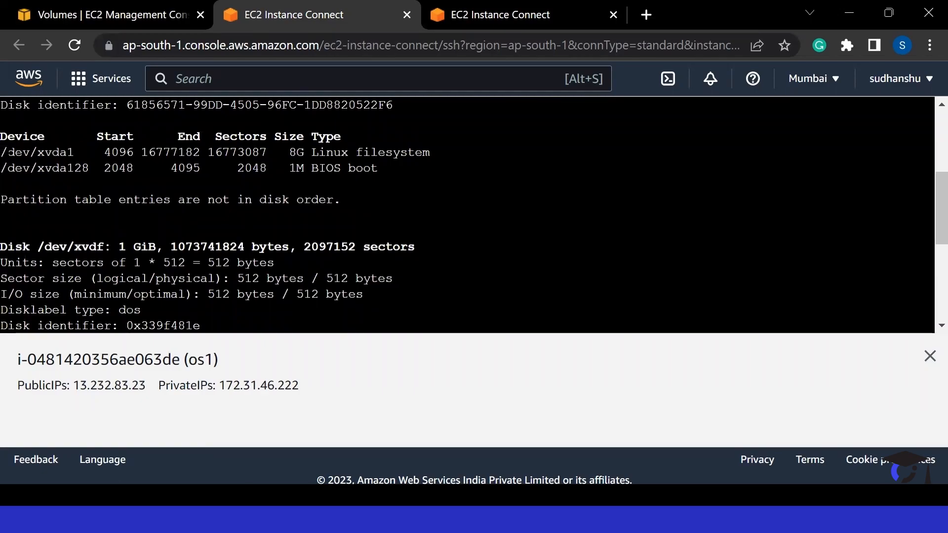
drag(1, 152, 73, 152)
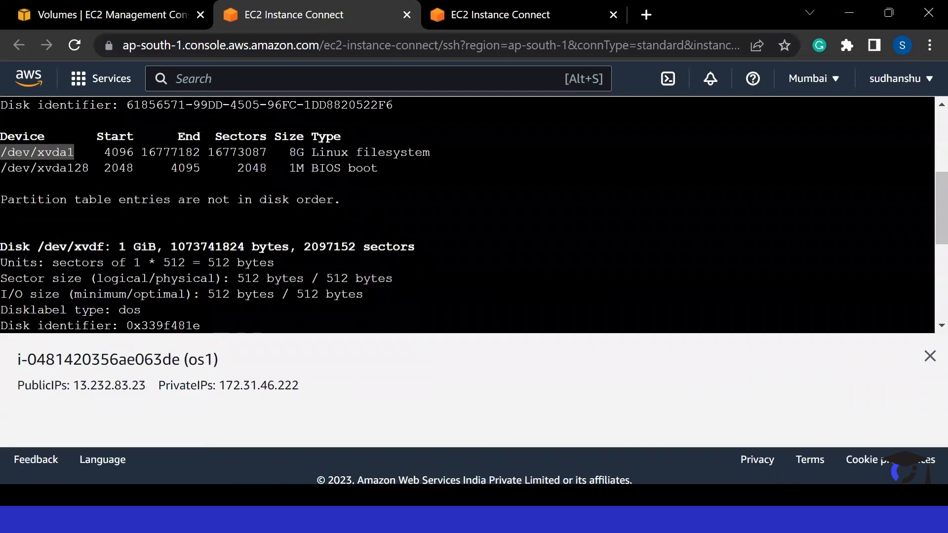
scroll(263, 333, down, 5)
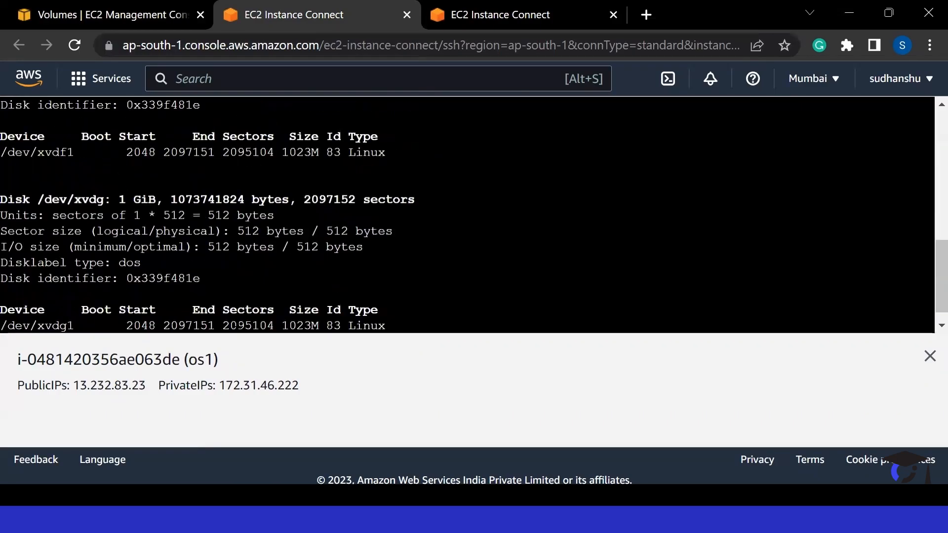
Go up to the root directory with cd .. and create a directory named newhd1
text(cd ..)
key(Return)
text(mkdir )
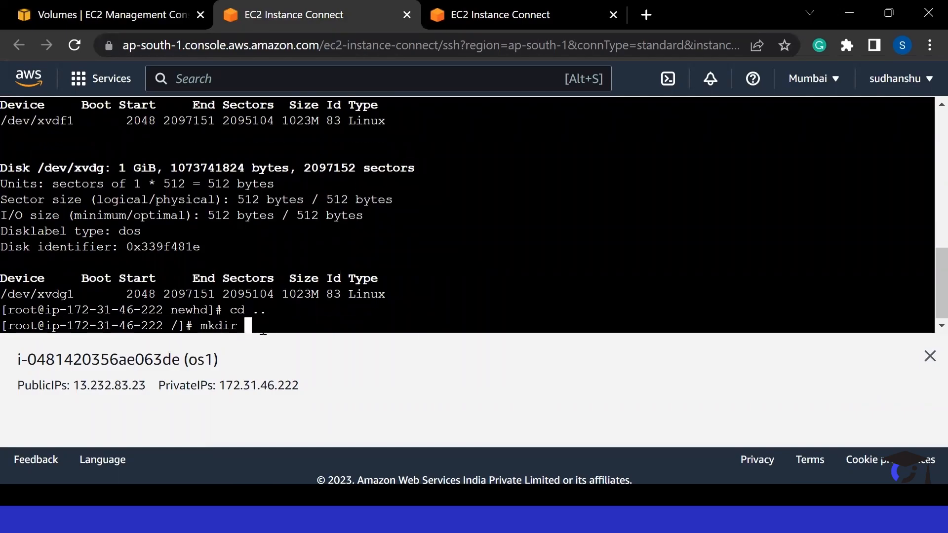
text(newhd)
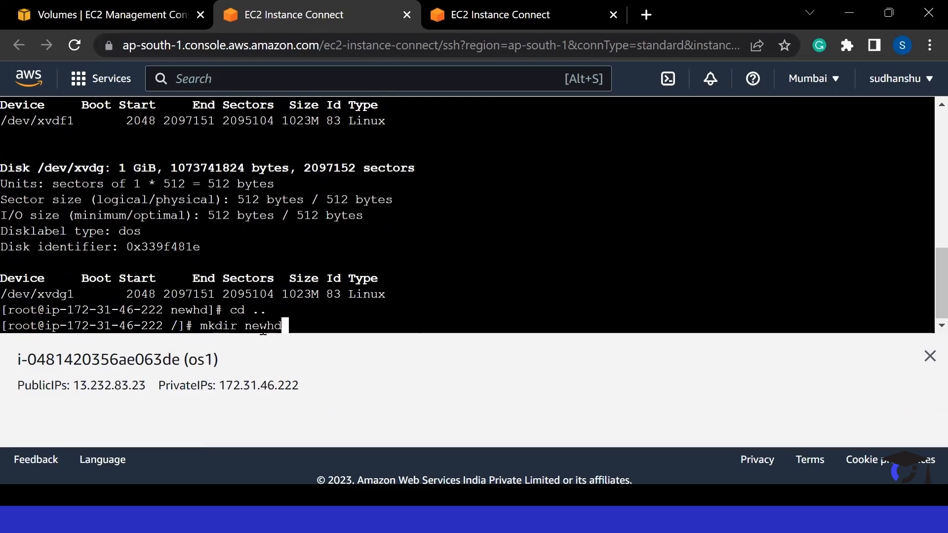
scroll(263, 331, up, 3)
text(1)
key(Return)
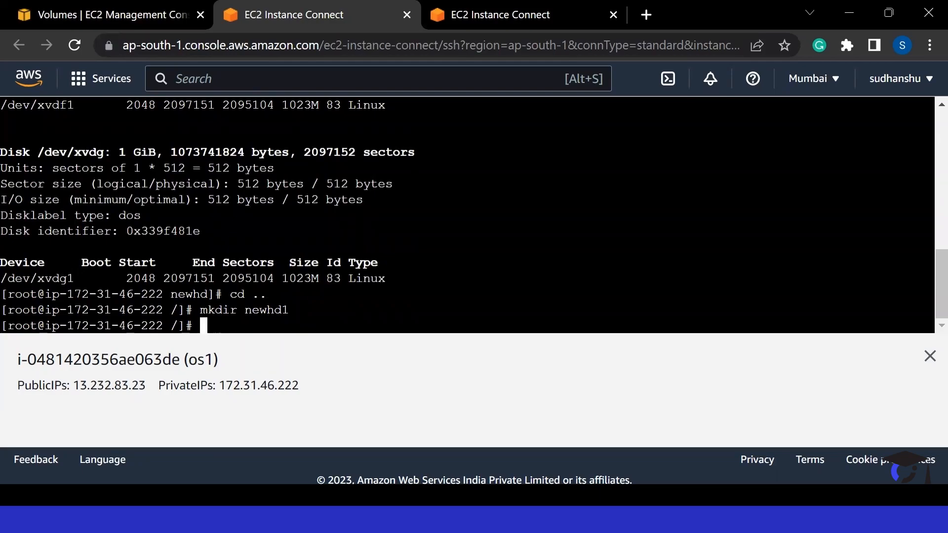
Mount the partition /dev/xvdg1 on the newhd1 directory
text(mount /dev)
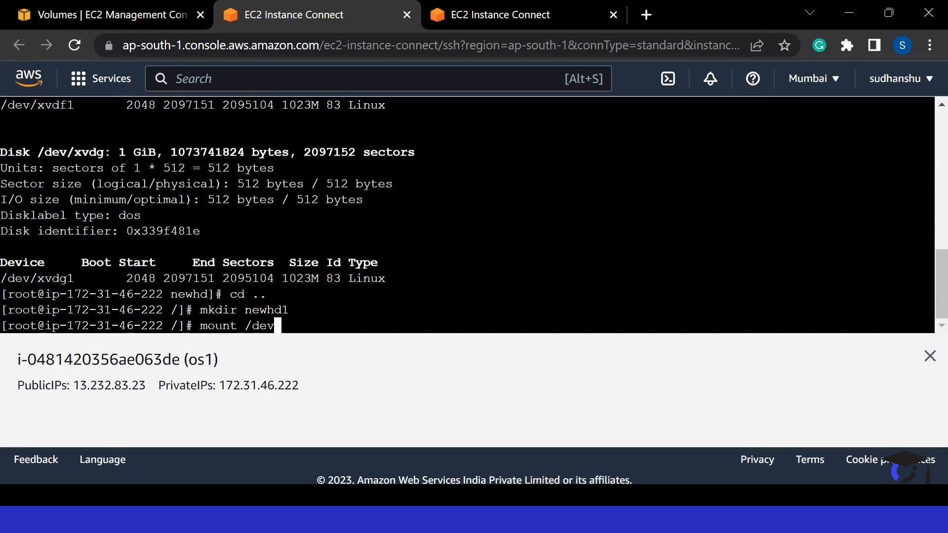
text(/xvdg1 newhd)
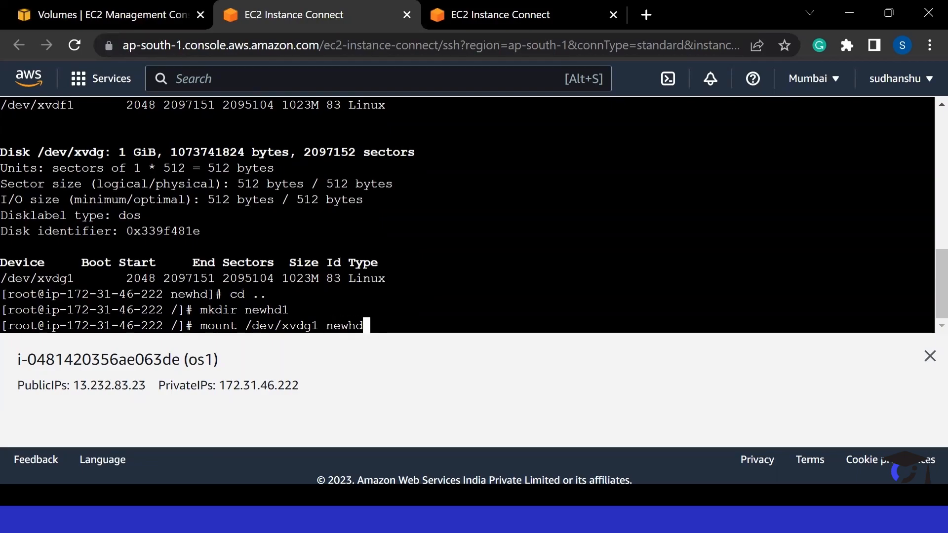
text(1)
key(Return)
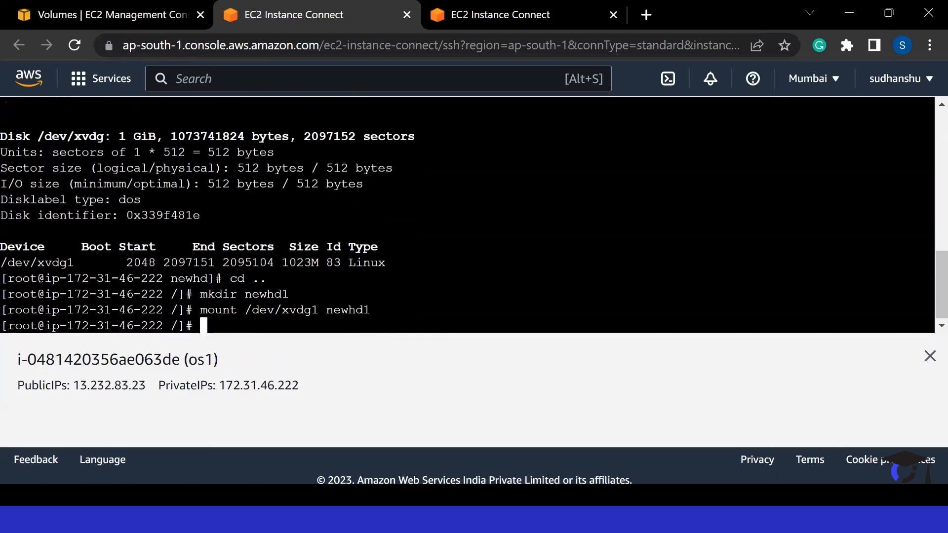
Change into the newhd1 directory and list its files with ls
text(cd )
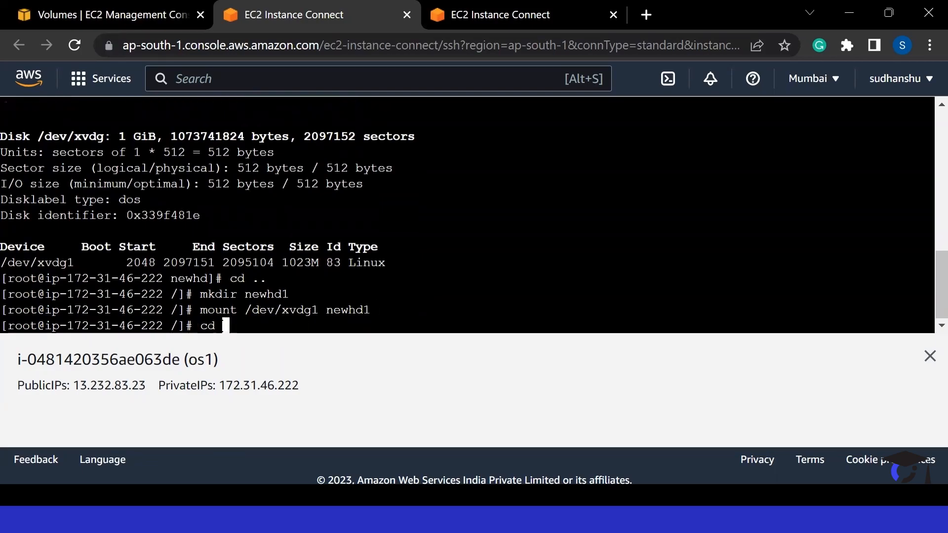
text(newhd1)
key(Return)
text(ls)
key(Return)
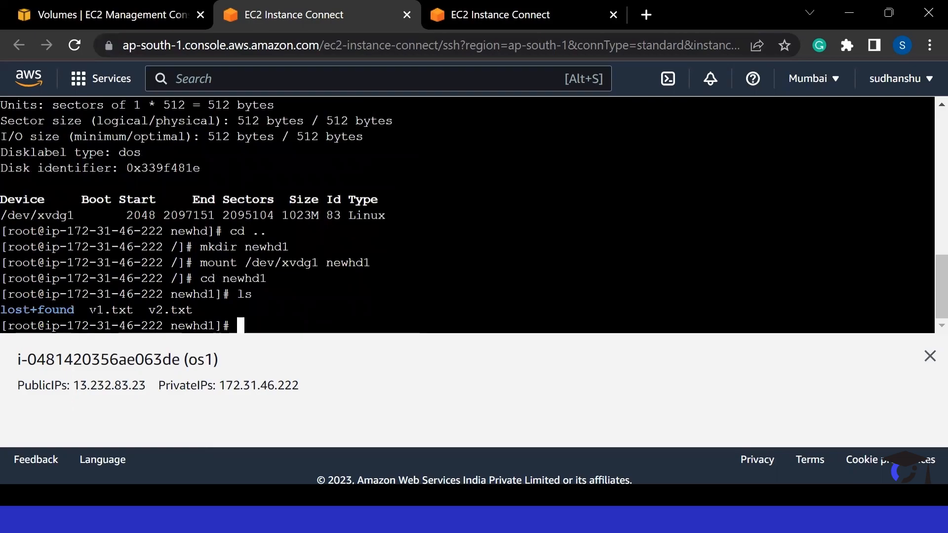
Switch to the EC2 console and open the Elastic Block Store Snapshots list
click(79, 8)
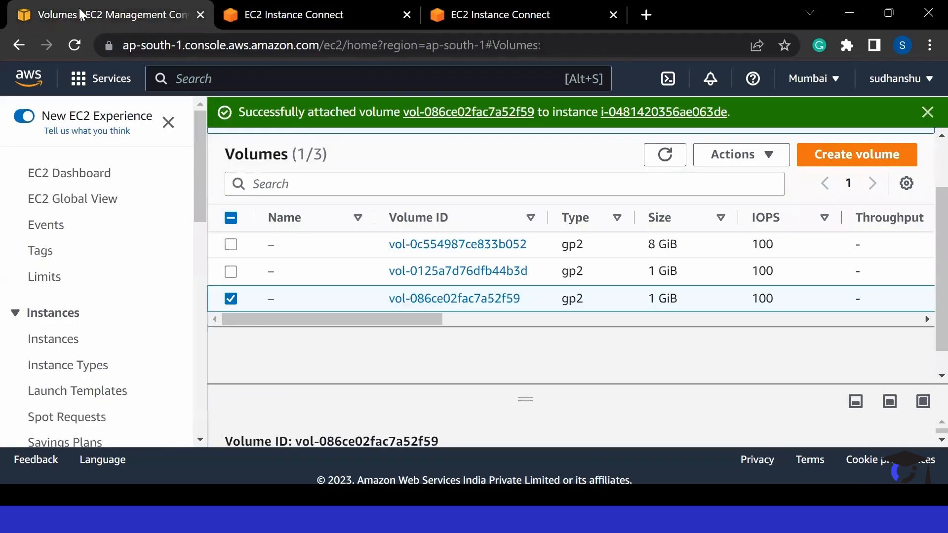
scroll(84, 348, down, 5)
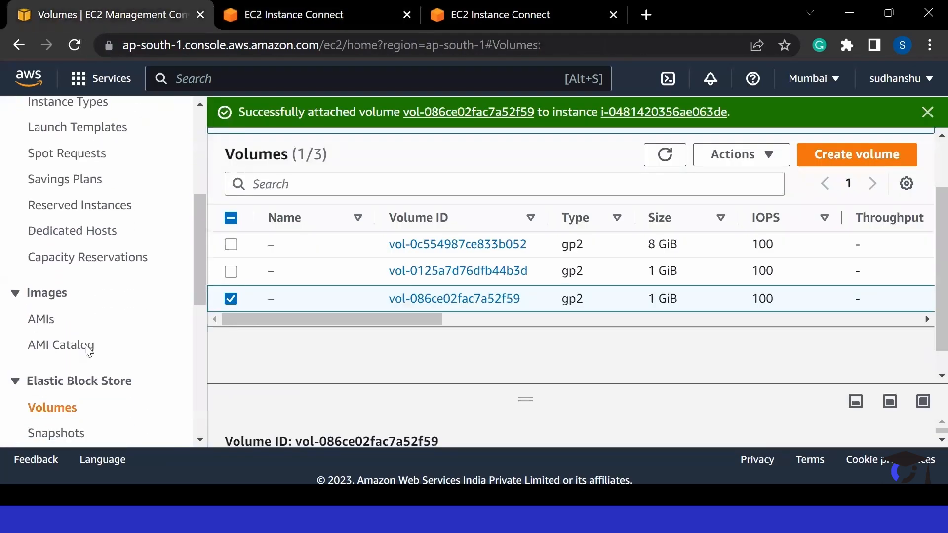
click(61, 412)
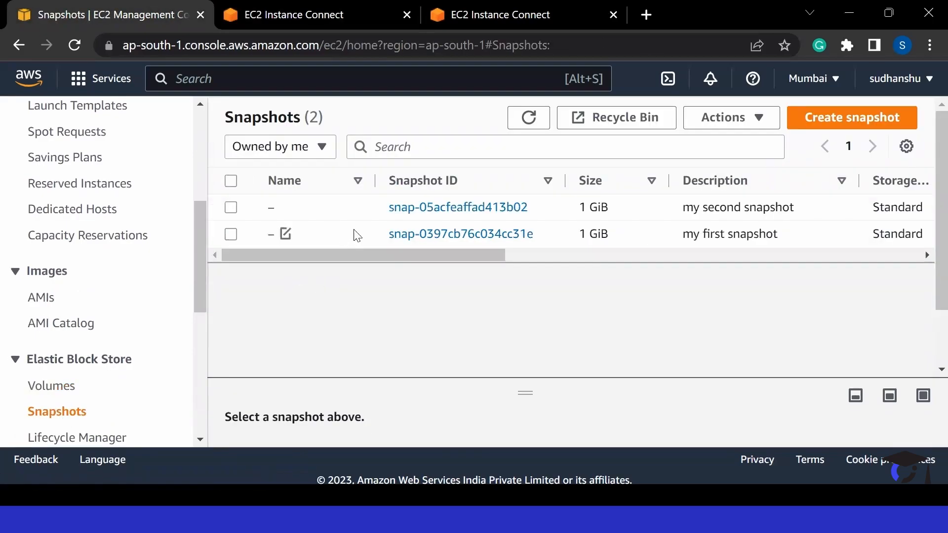
Return to the os1 terminal and display the contents of v2.txt with cat
click(315, 6)
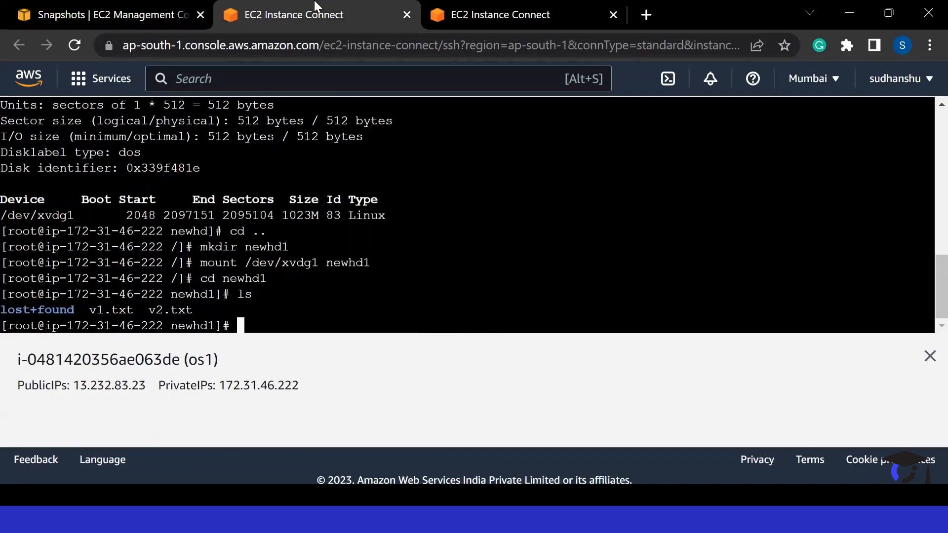
text(cat v2.txt)
key(Return)
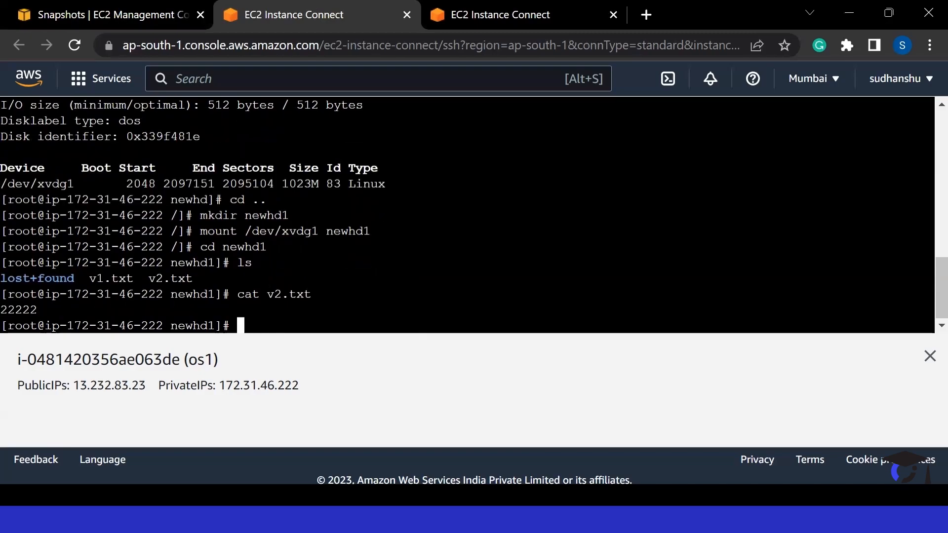
Delete the snapshot described as "my first snapshot" in the EC2 console's Snapshots list
click(112, 13)
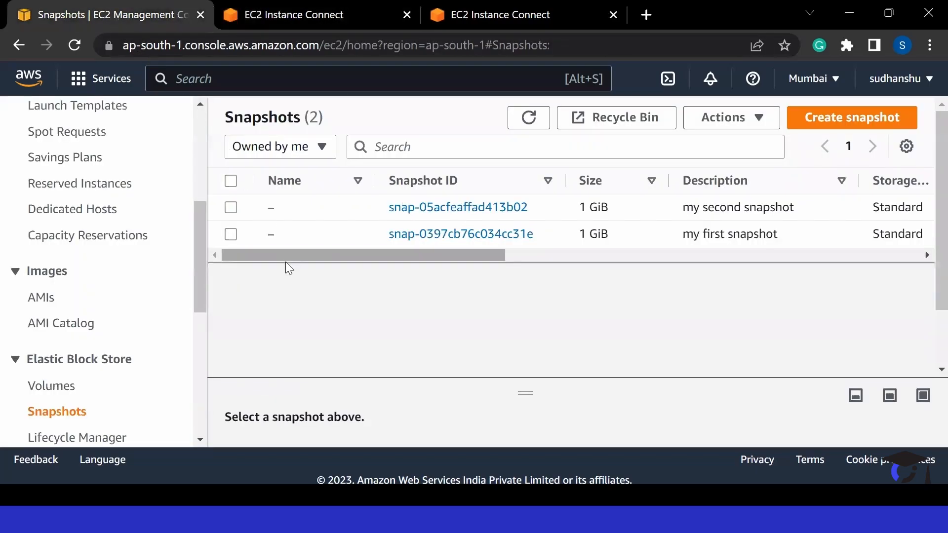
drag(310, 257, 277, 257)
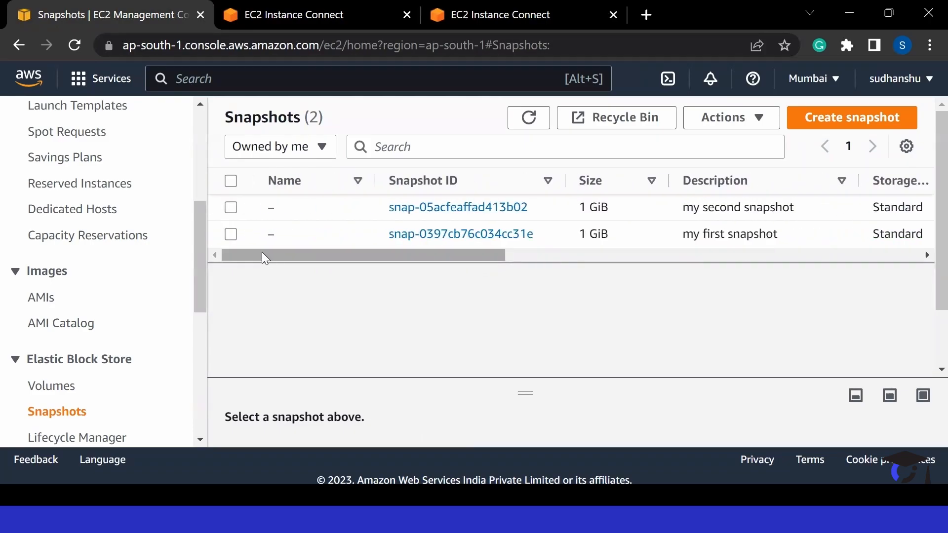
click(230, 234)
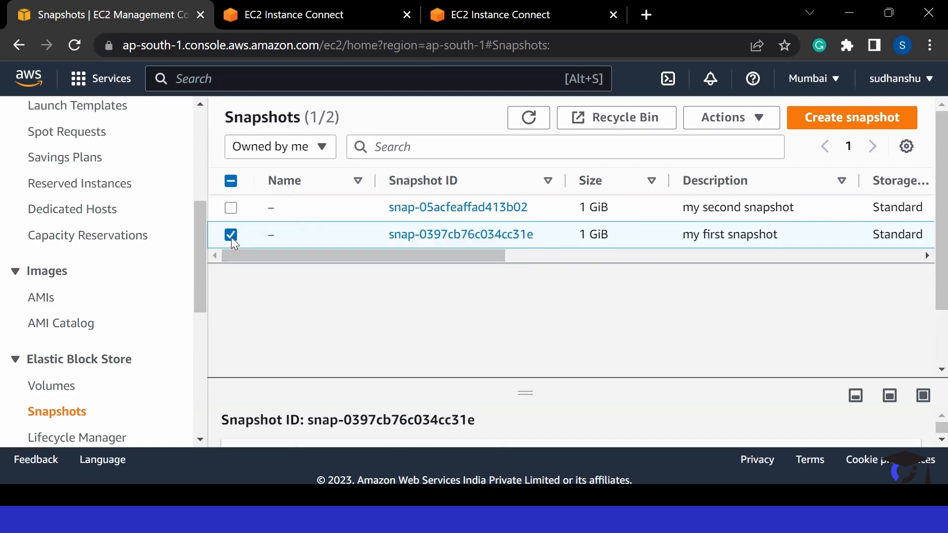
click(746, 123)
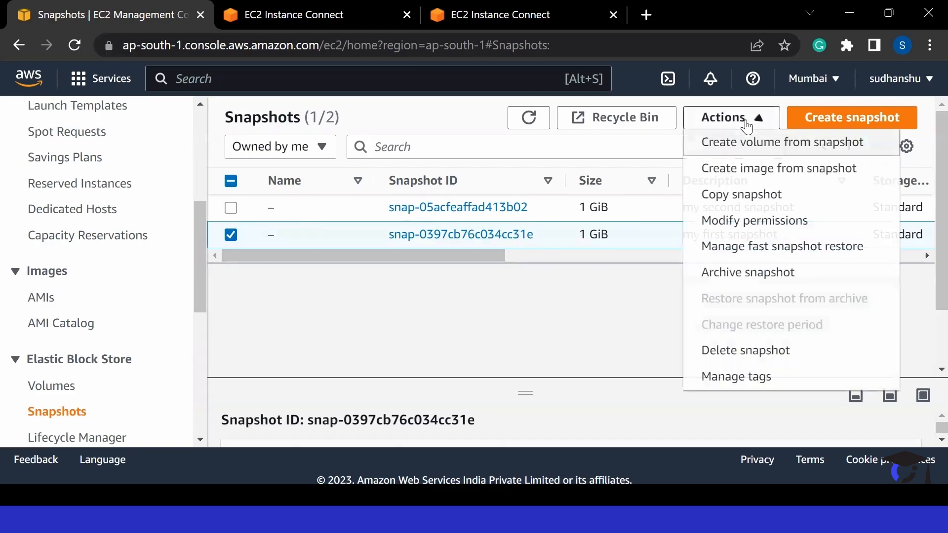
click(737, 351)
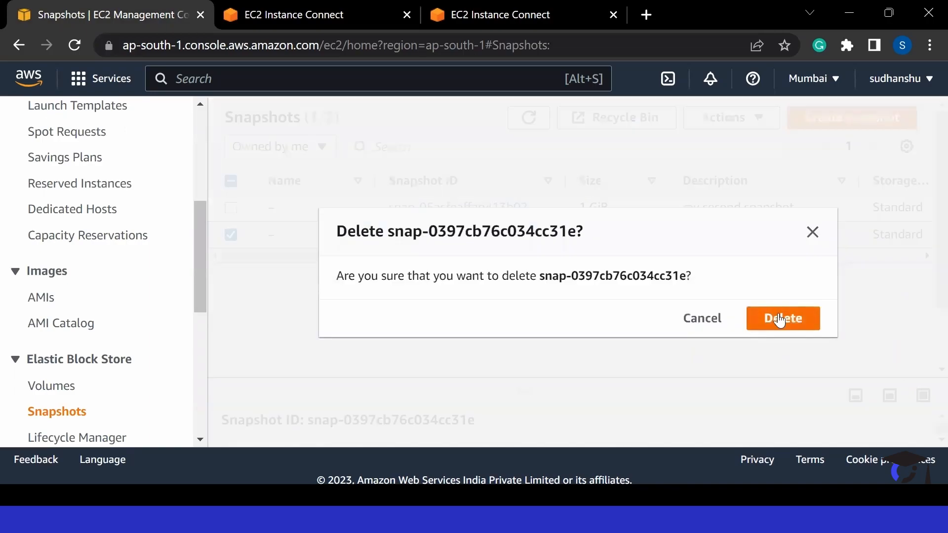
click(779, 320)
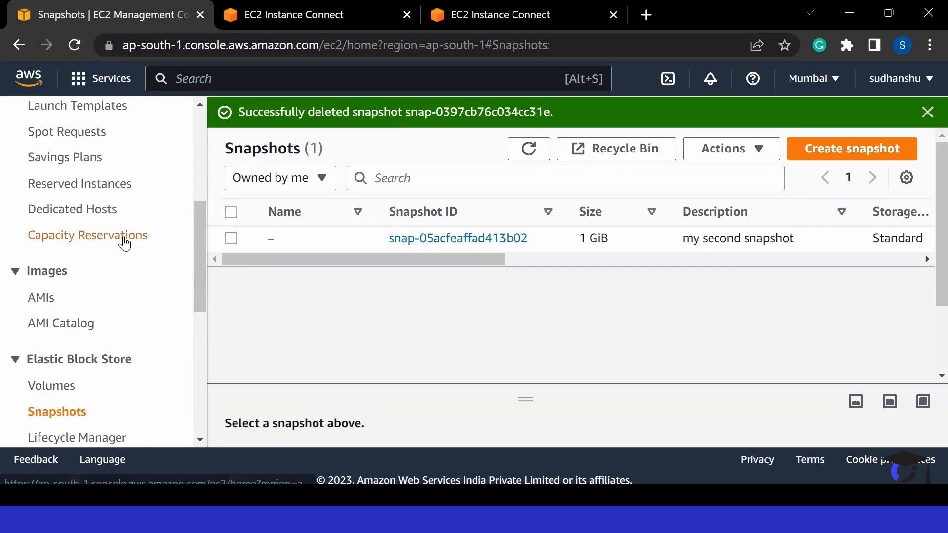
Open the Volumes list, select the two 1 GiB volumes, and check their volume state and available actions
scroll(123, 241, up, 3)
scroll(124, 241, up, 2)
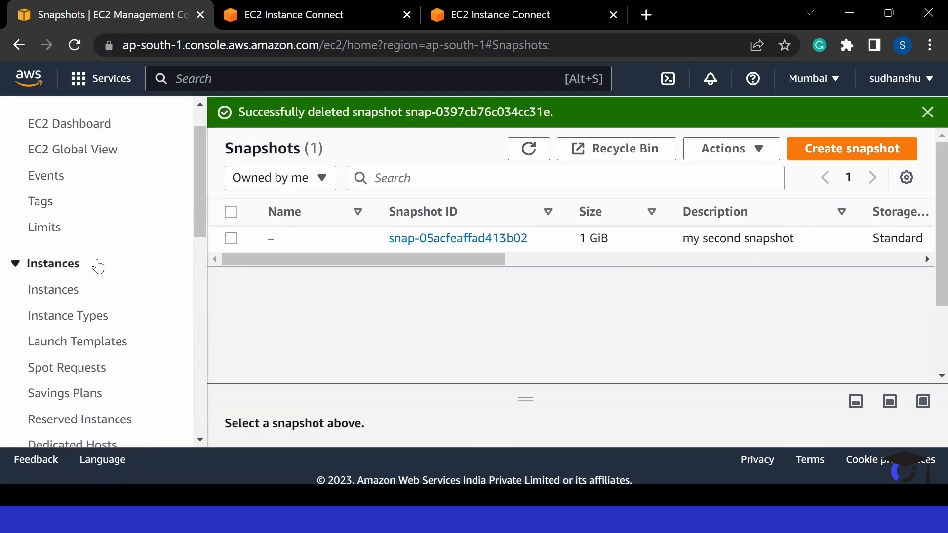
scroll(95, 262, down, 6)
scroll(97, 259, down, 3)
click(49, 141)
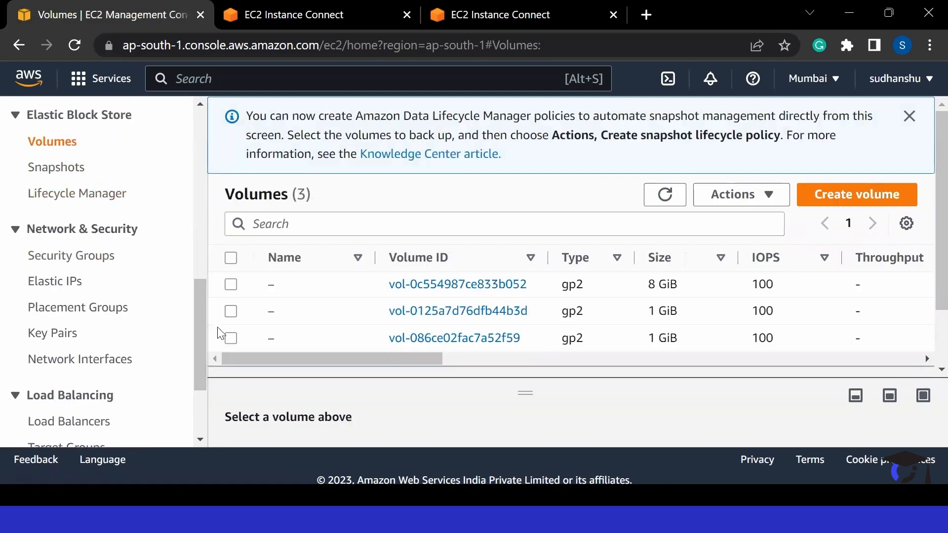
scroll(424, 289, down, 1)
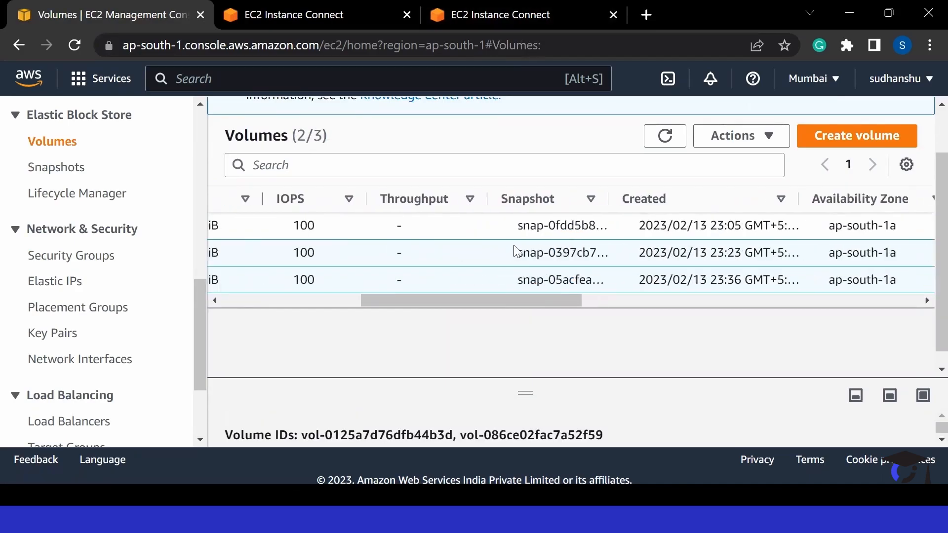
scroll(516, 252, right, 5)
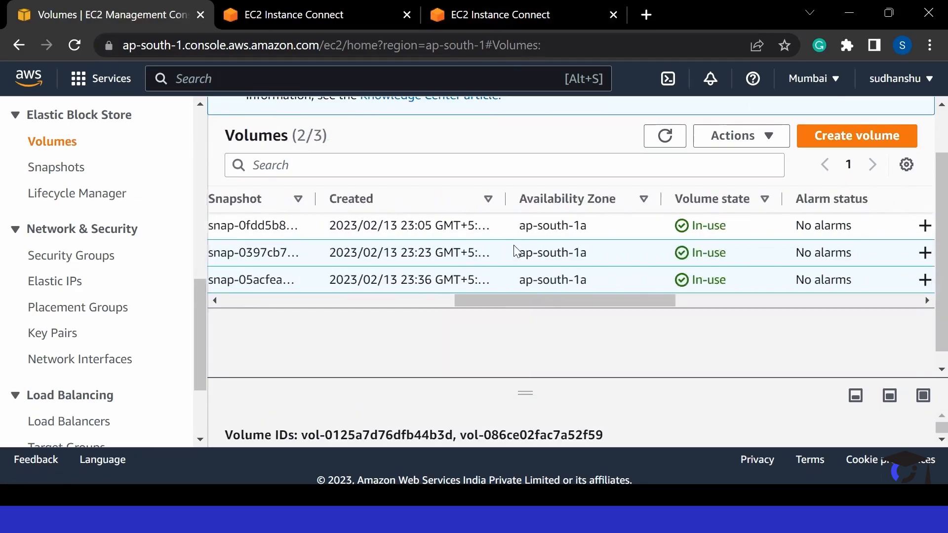
click(735, 138)
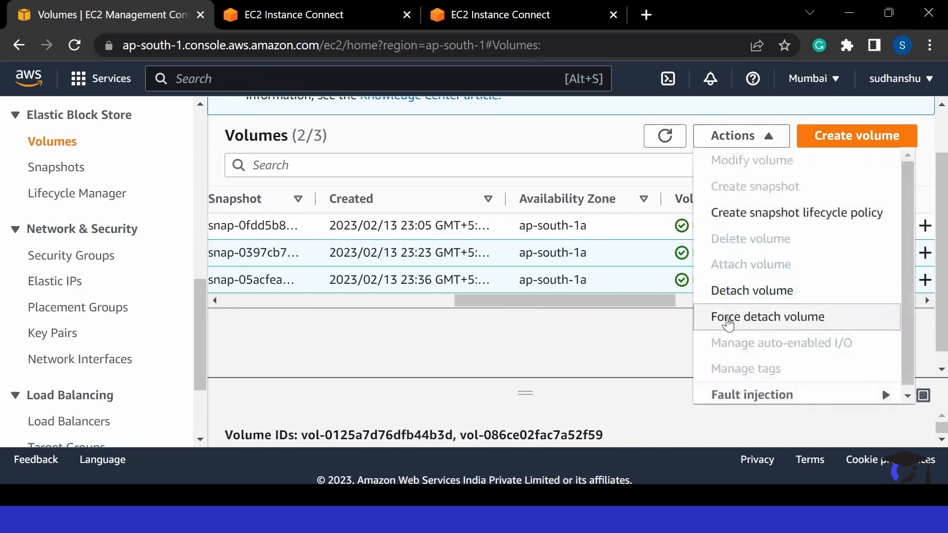
click(644, 331)
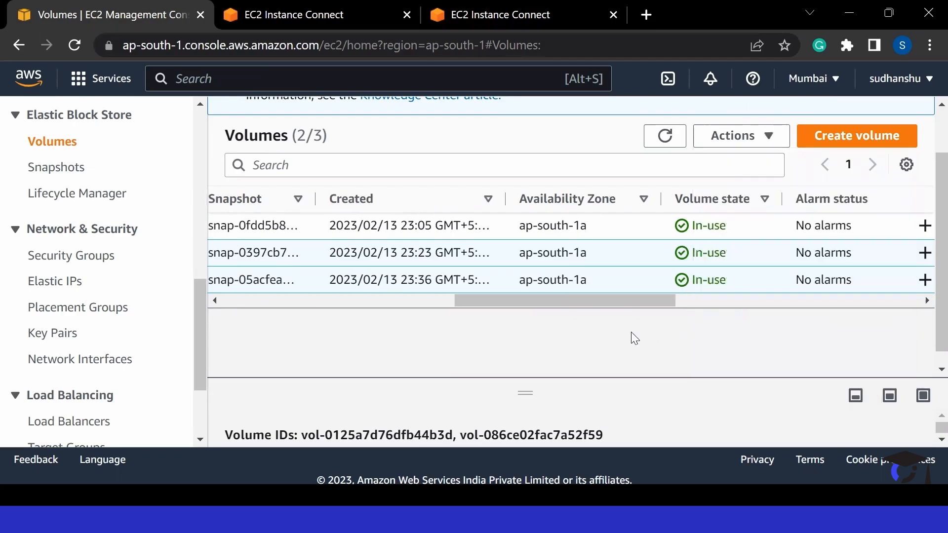
In the os1 terminal, go up to the root directory with cd .. and unmount the newhd directory
key(ctrl+Tab)
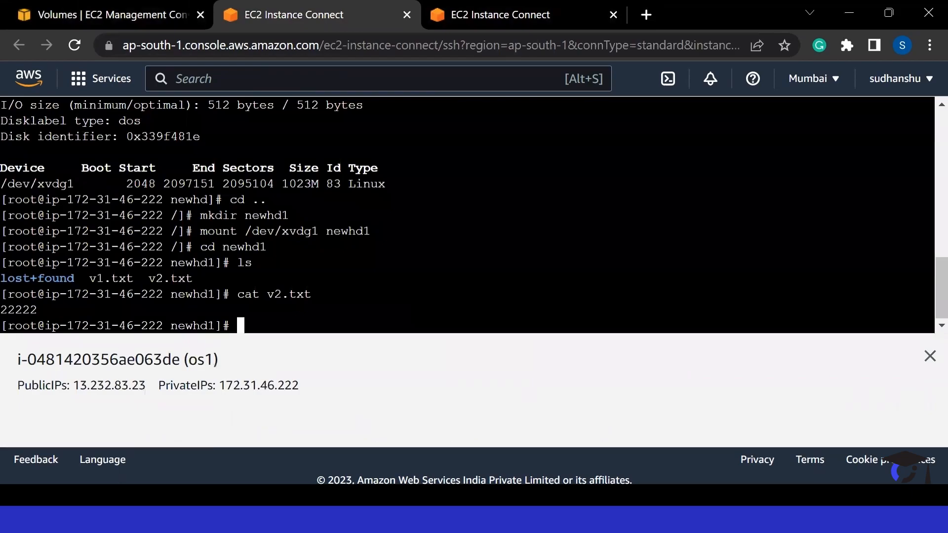
text(cd ..)
key(Return)
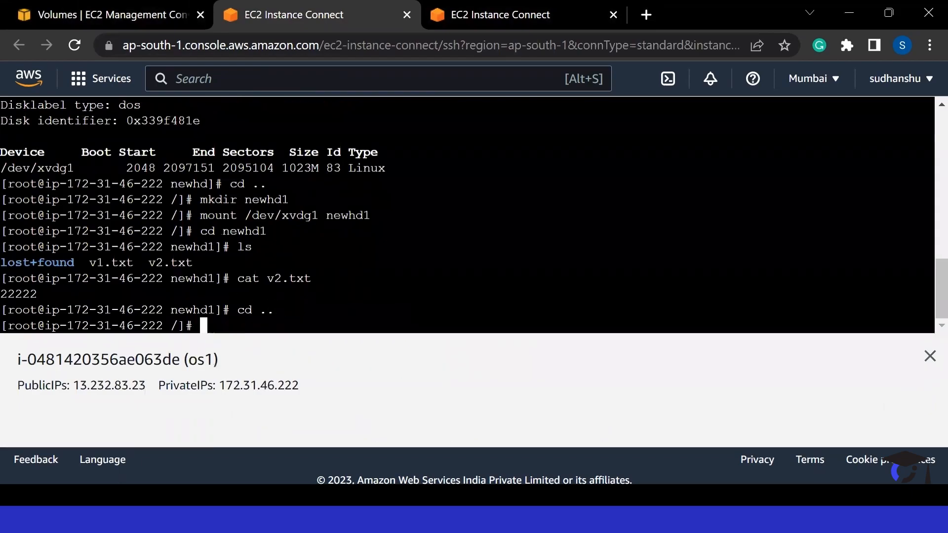
text(umount )
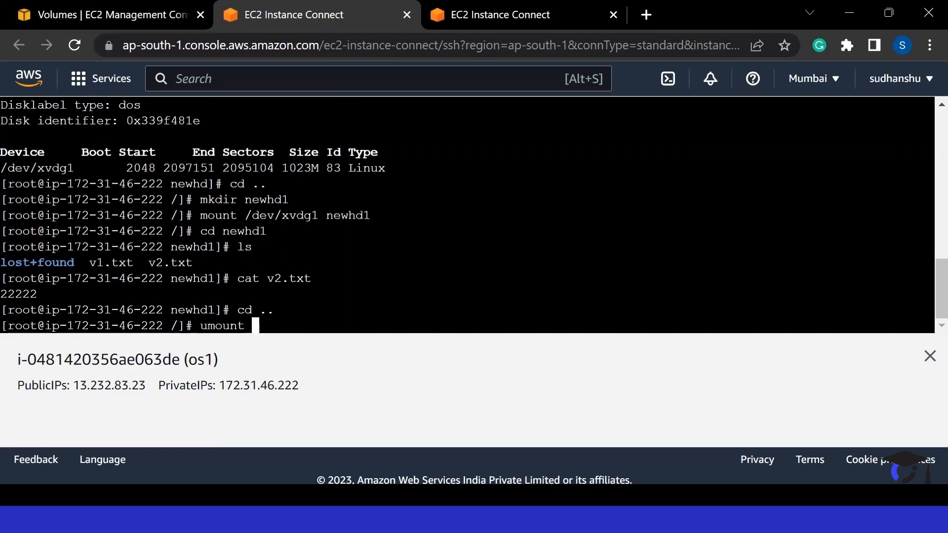
text(new)
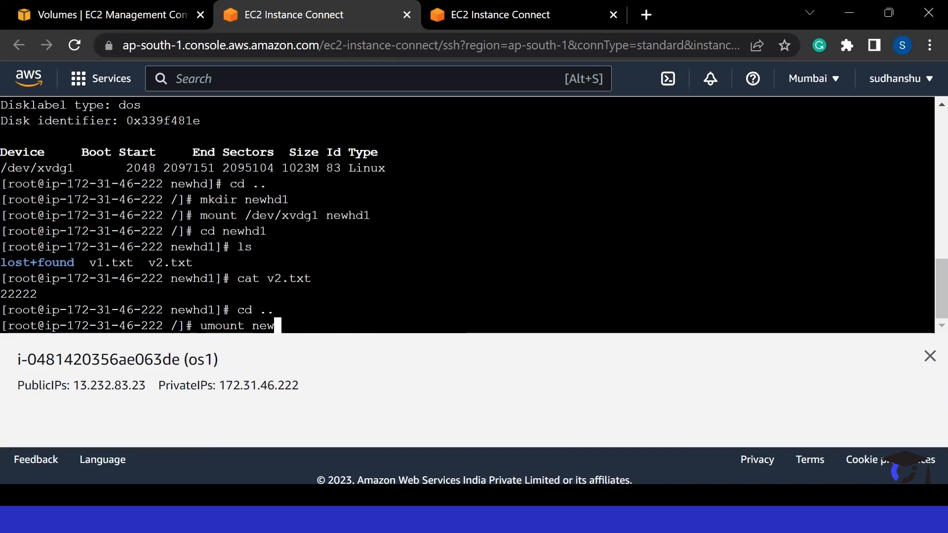
text(hd)
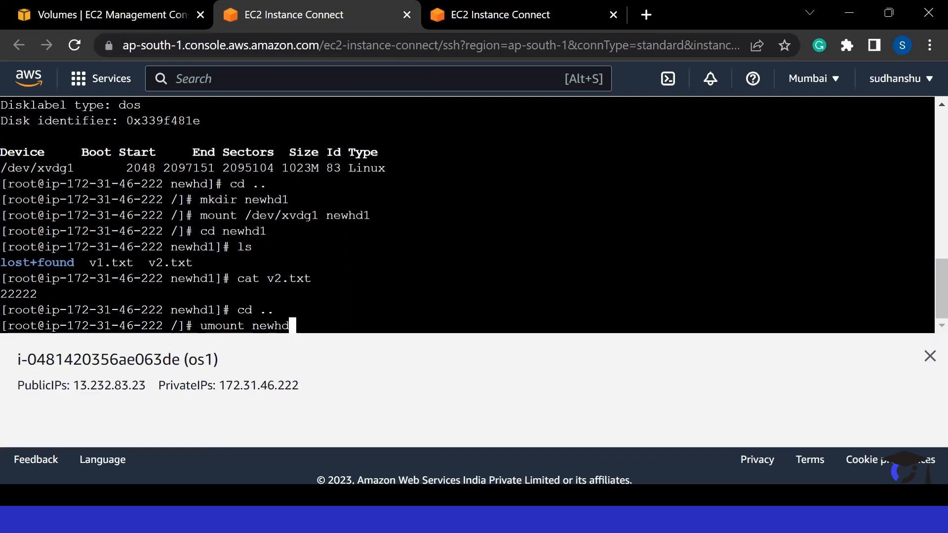
key(Return)
Unmount the newhd1 directory with umount
text(umount )
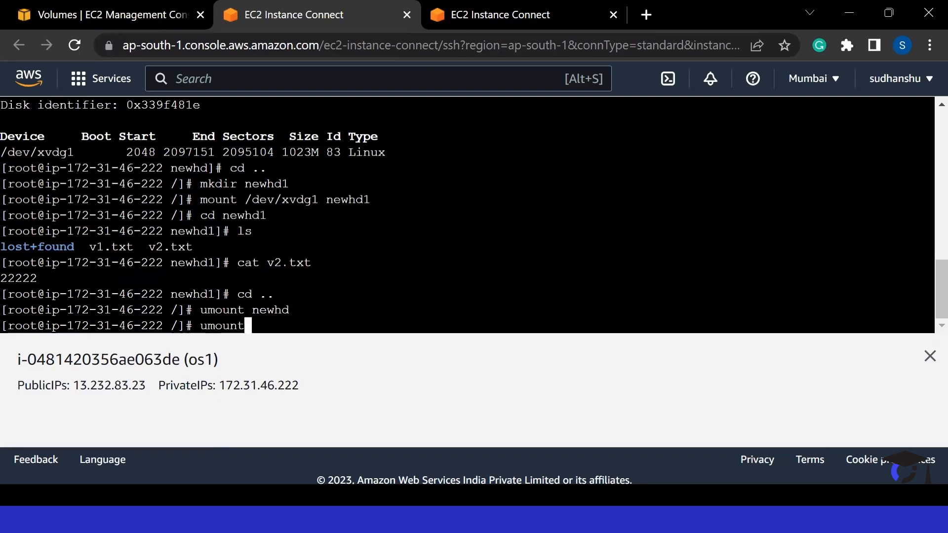
text(newhd1)
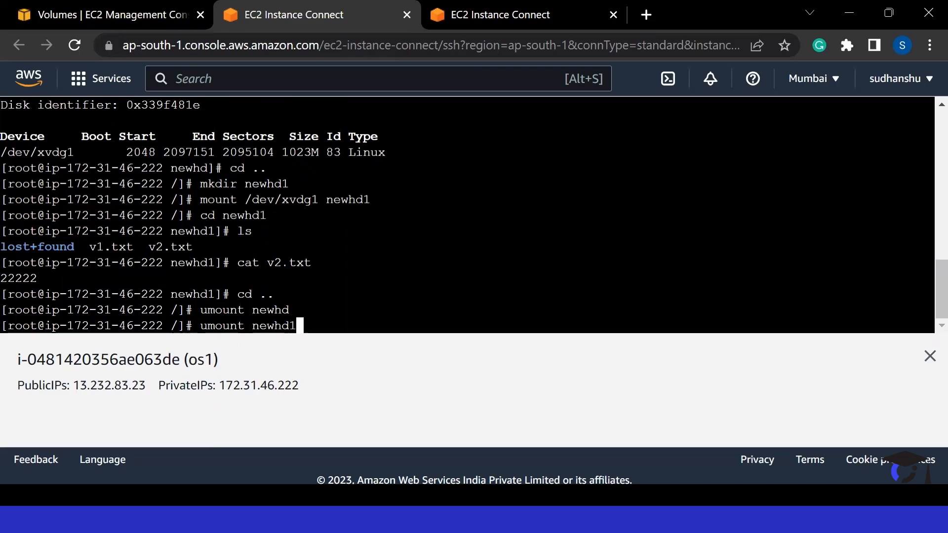
key(Return)
key(Return)
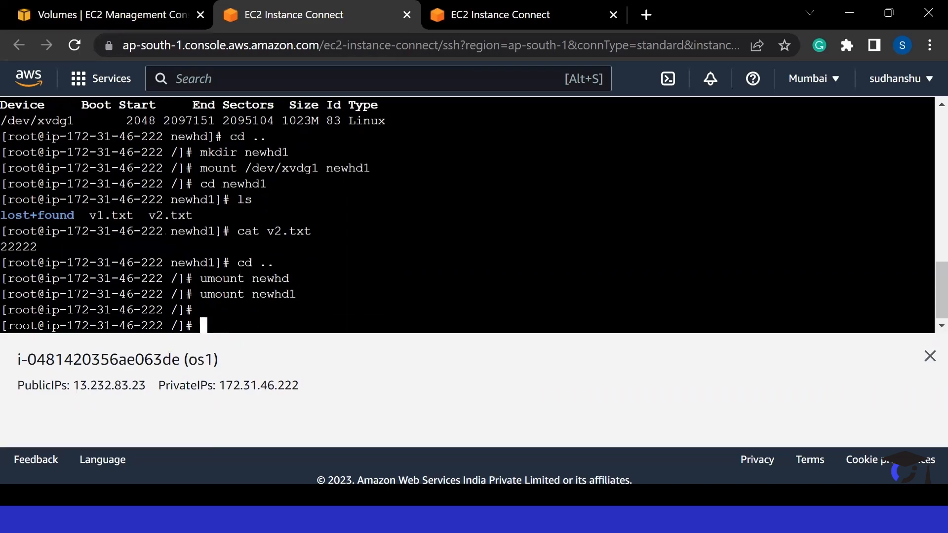
Change into the newhd directory and list its contents with ls
text(cd newhd)
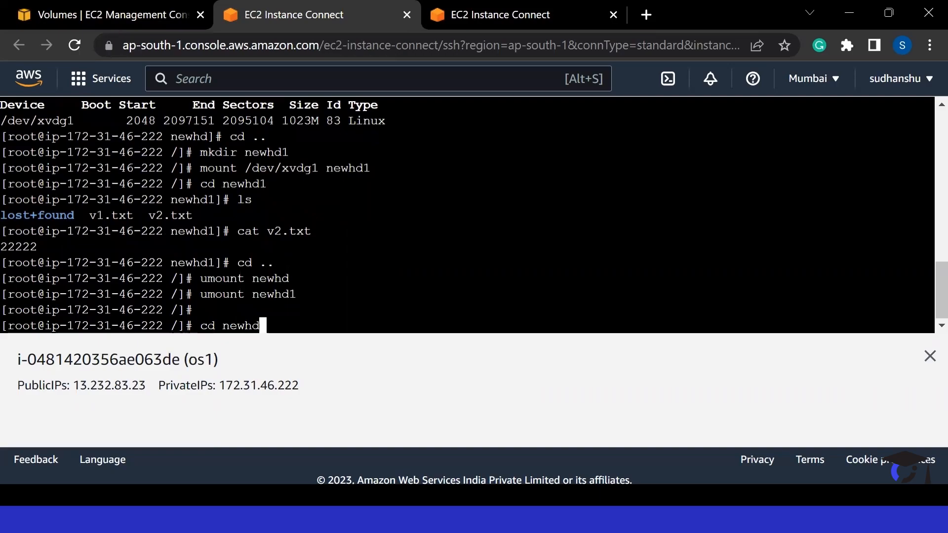
key(Return)
text(ls)
key(Return)
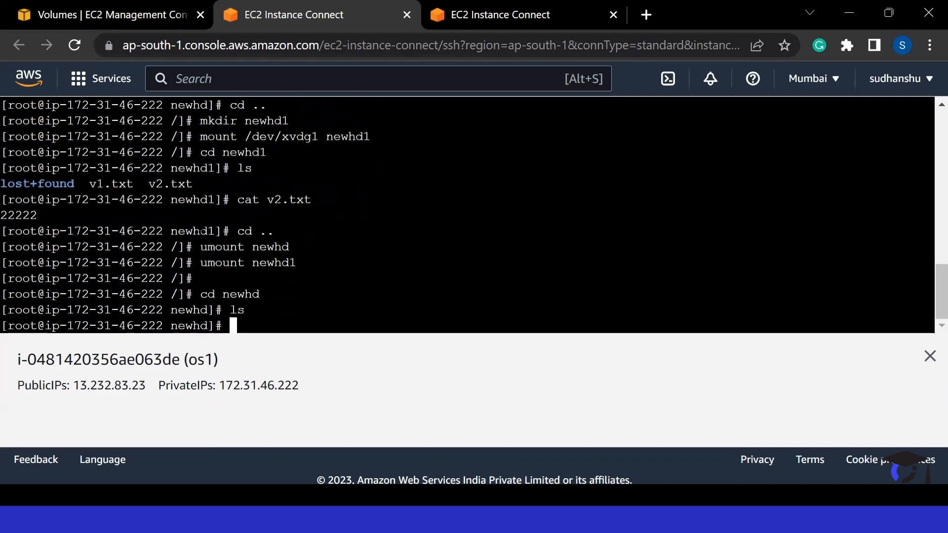
Detach the two 1 GiB volumes in the EC2 Volumes list, confirming with the word detach
click(112, 6)
scroll(264, 283, left, 10)
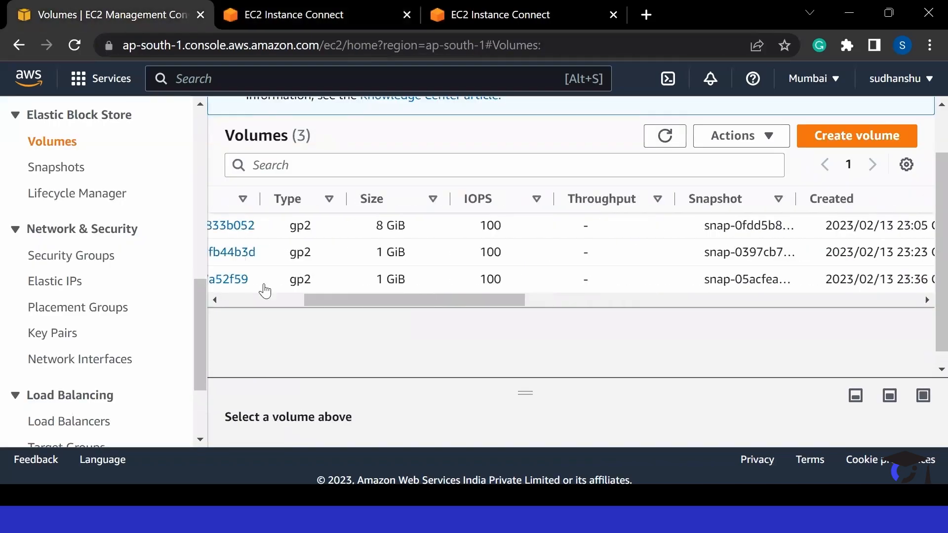
scroll(265, 290, left, 5)
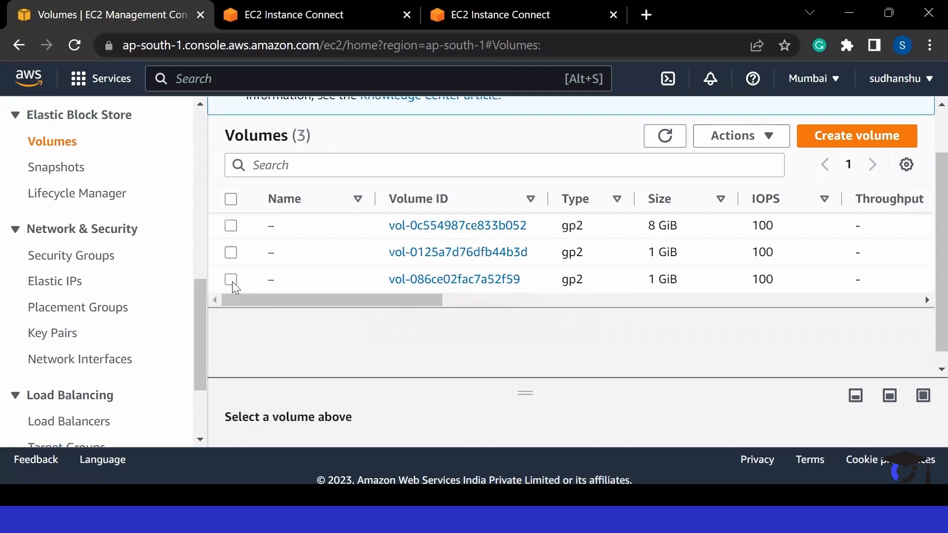
click(231, 280)
click(230, 252)
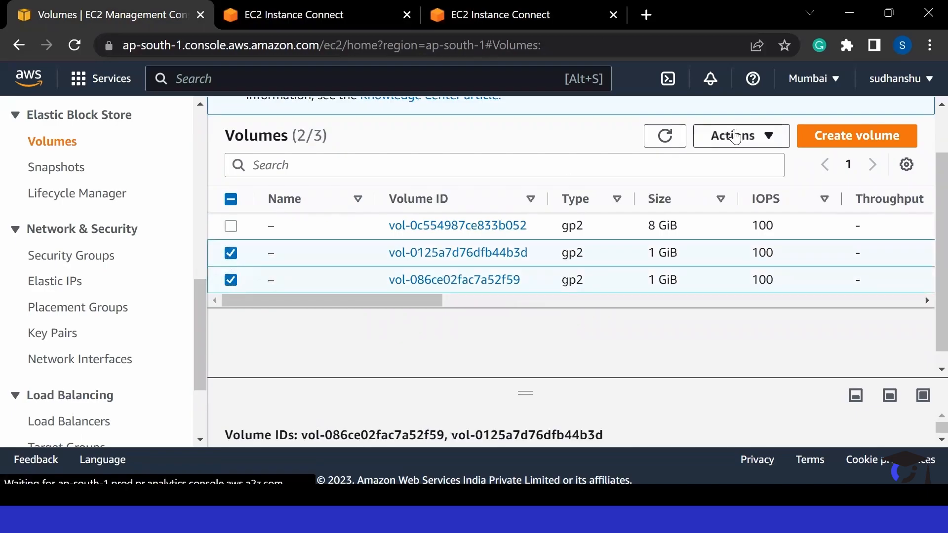
click(736, 136)
click(741, 293)
click(574, 362)
text(detach)
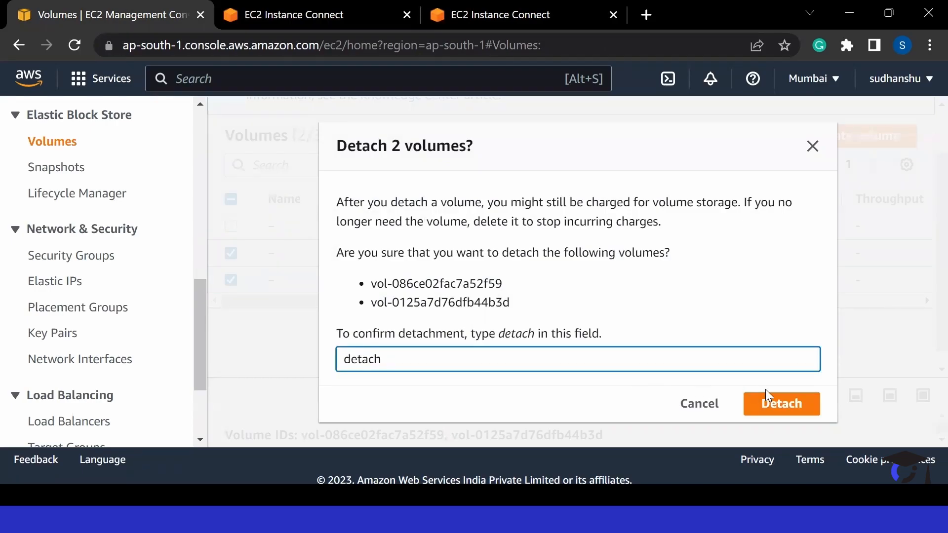
click(780, 403)
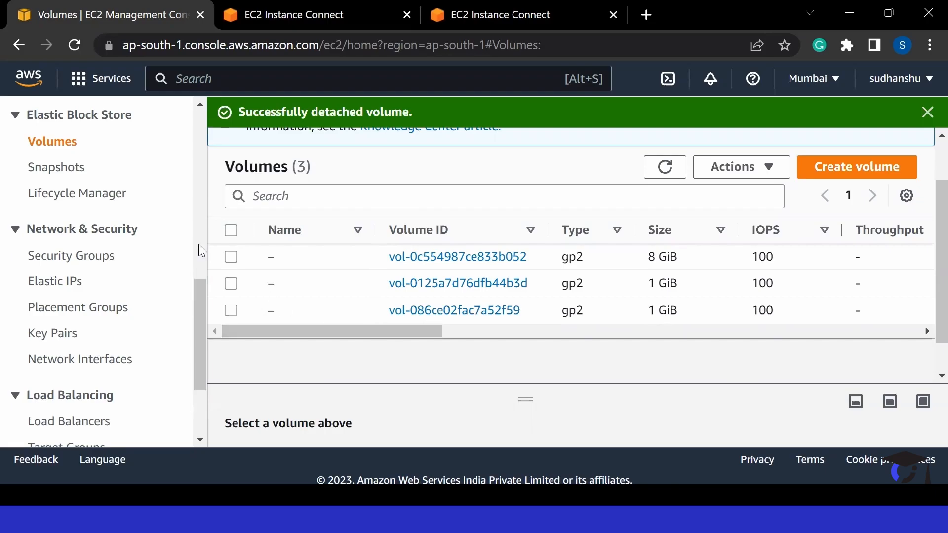
Reload the Volumes page and check the volume state of the two 1 GiB volumes
drag(416, 330, 663, 333)
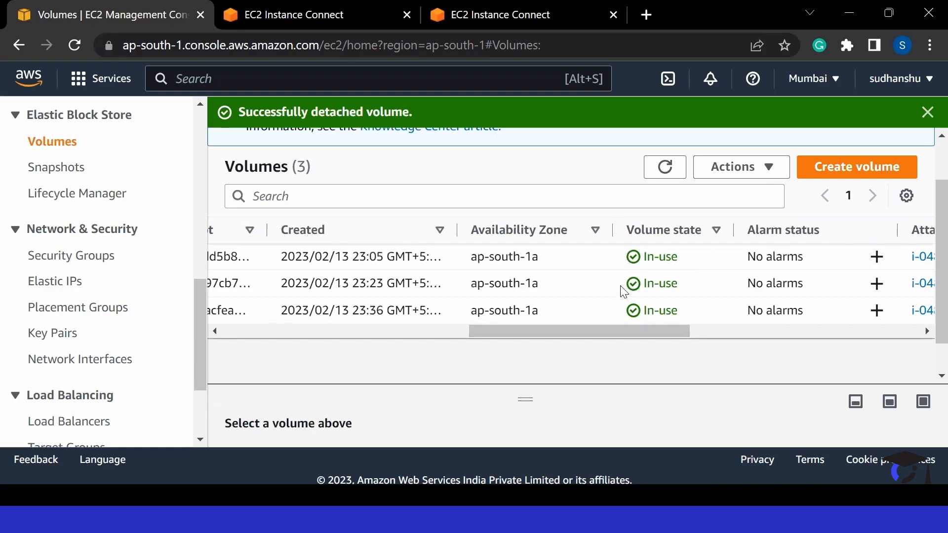
click(74, 44)
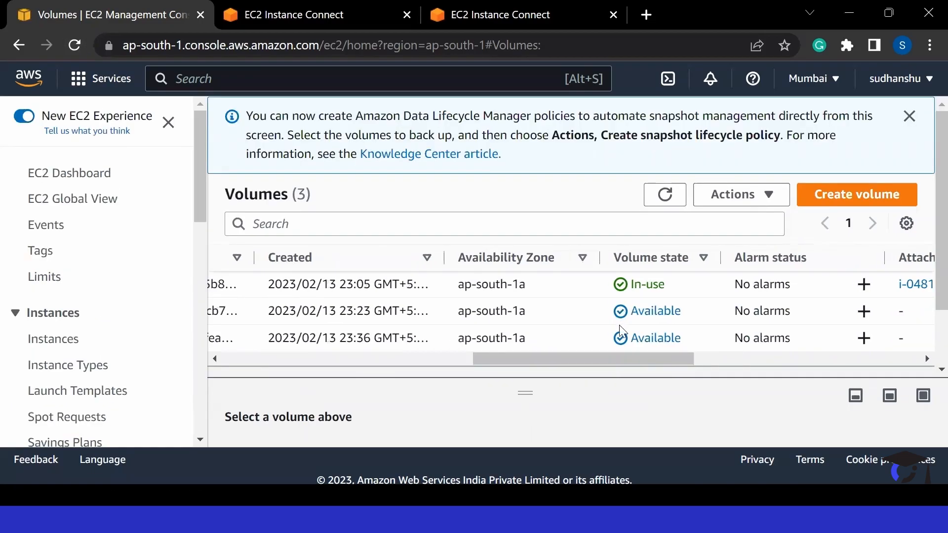
drag(617, 357, 323, 358)
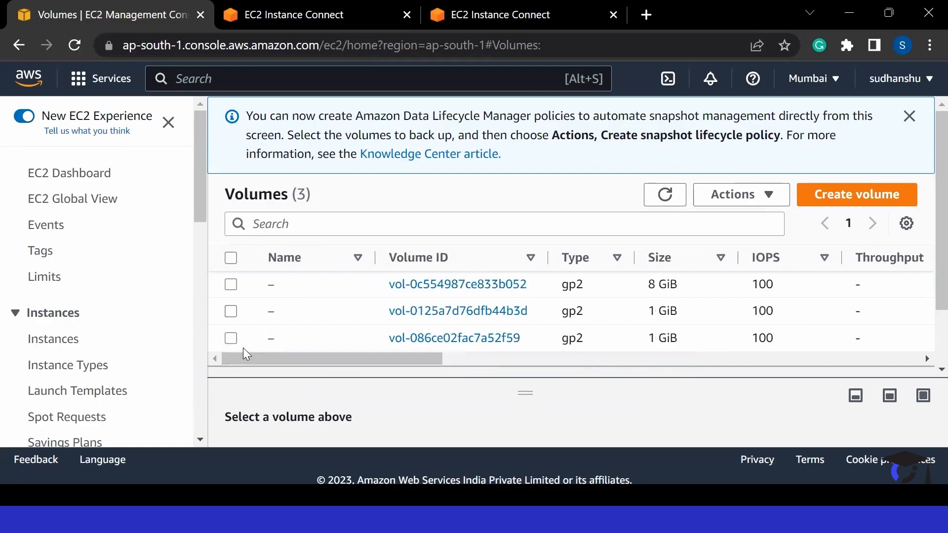
Delete the two 1 GiB volumes, confirming with the word delete, and refresh the volume list
click(231, 338)
click(230, 311)
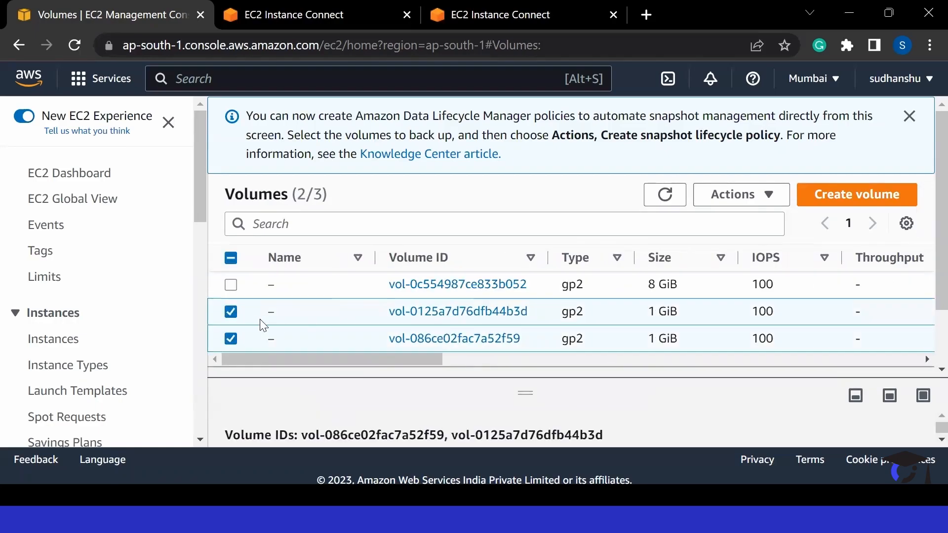
click(744, 197)
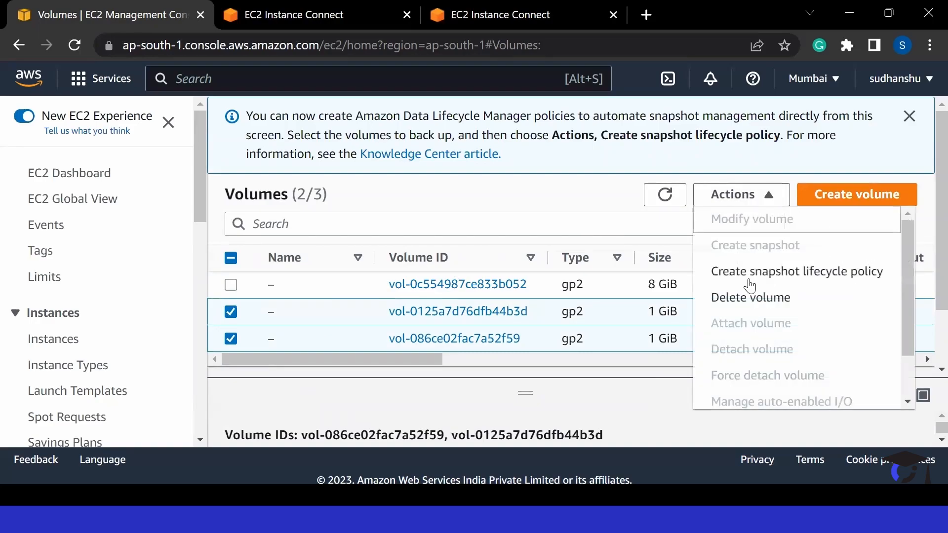
click(749, 303)
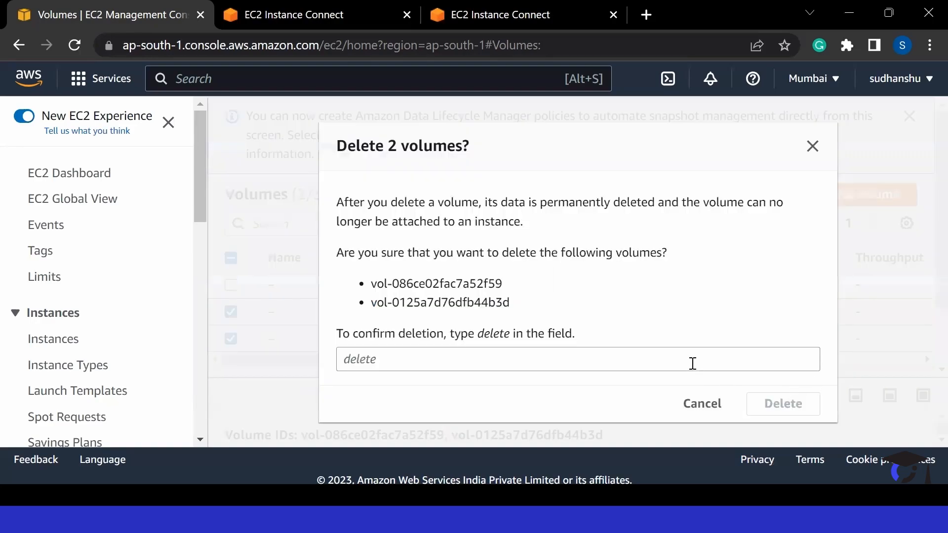
click(683, 361)
text(det)
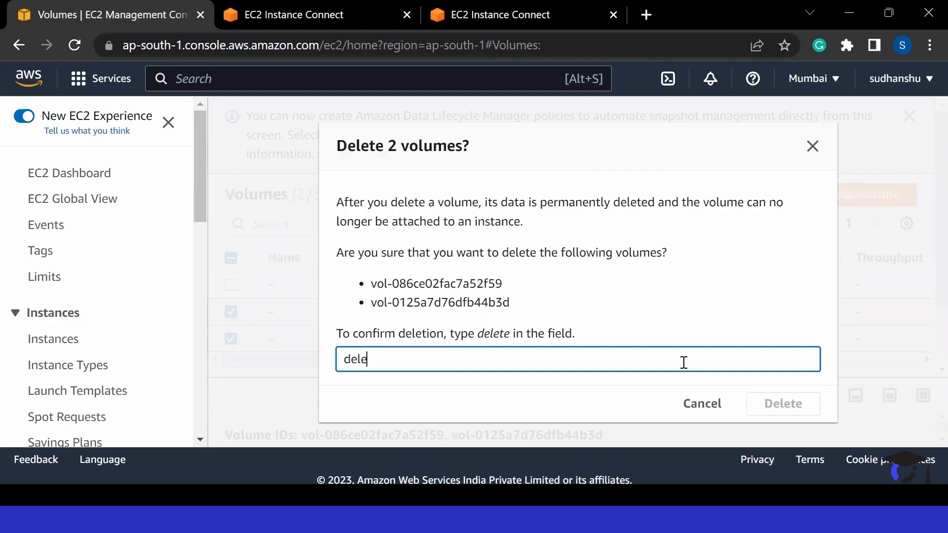
text(ete)
click(757, 414)
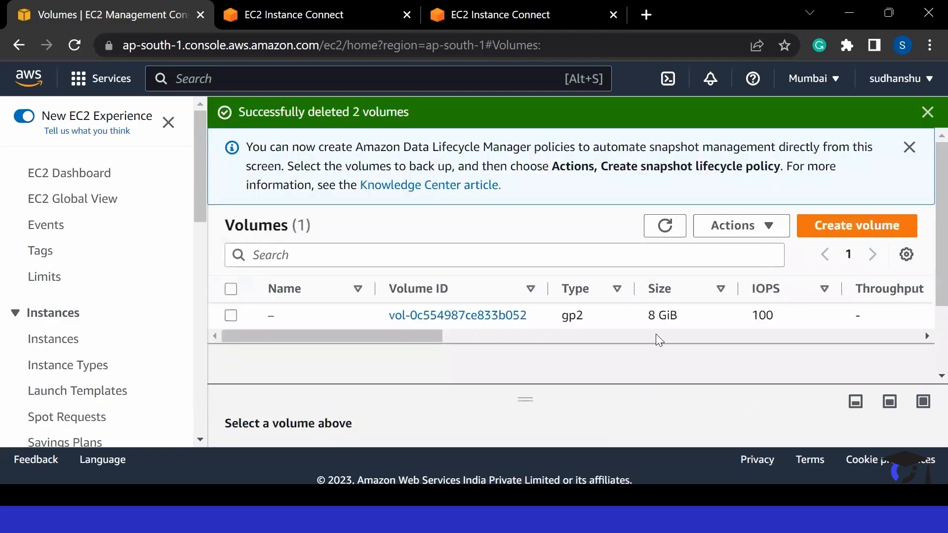
click(665, 225)
drag(420, 334, 333, 341)
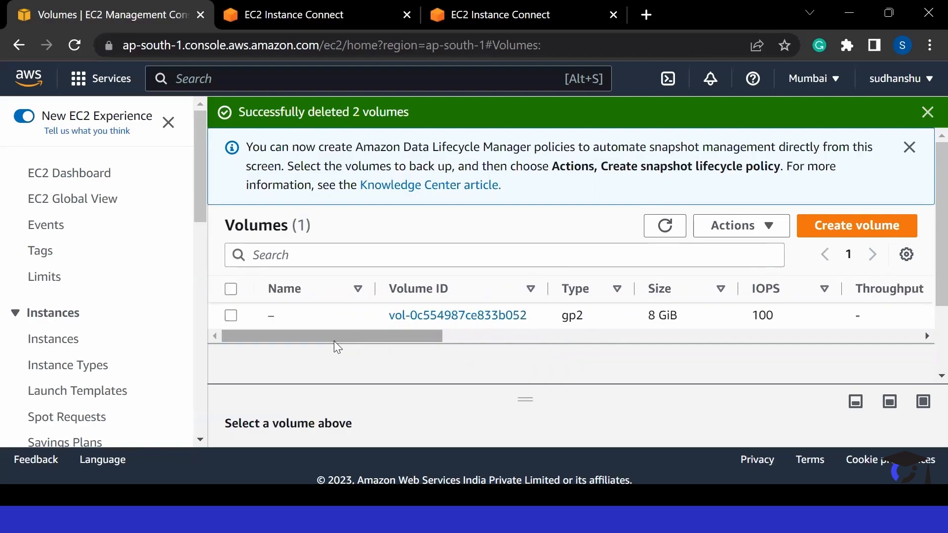
Create a volume from the snapshot described as "my second snapshot" in availability zone ap-south-1a, without encryption or tags
scroll(50, 349, down, 3)
scroll(51, 357, down, 6)
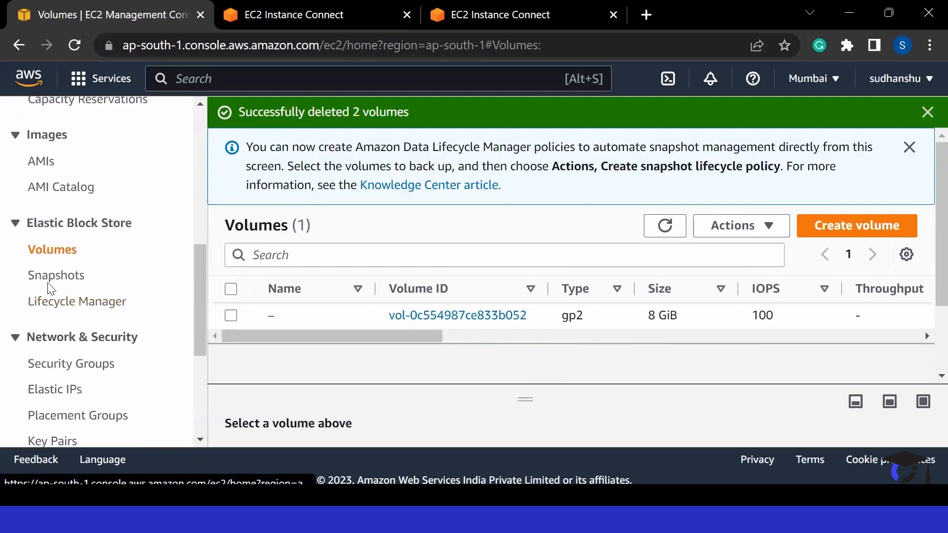
click(48, 276)
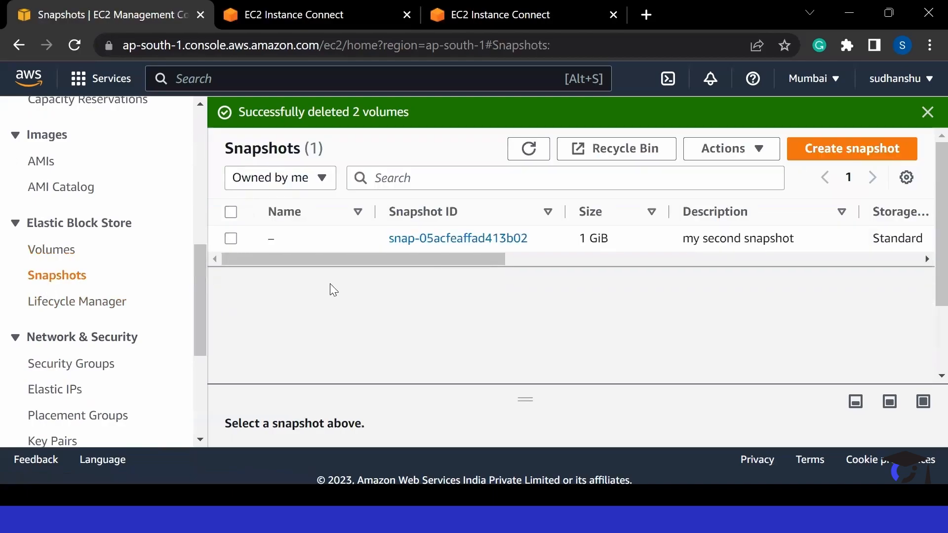
mouse_move(407, 261)
mouse_down()
mouse_move(484, 259)
mouse_move(395, 261)
mouse_up()
click(358, 239)
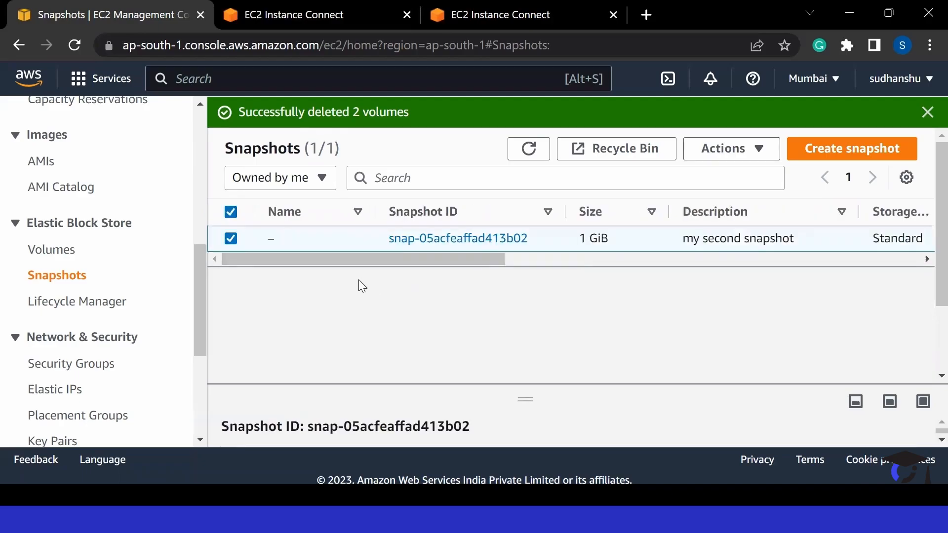
click(739, 149)
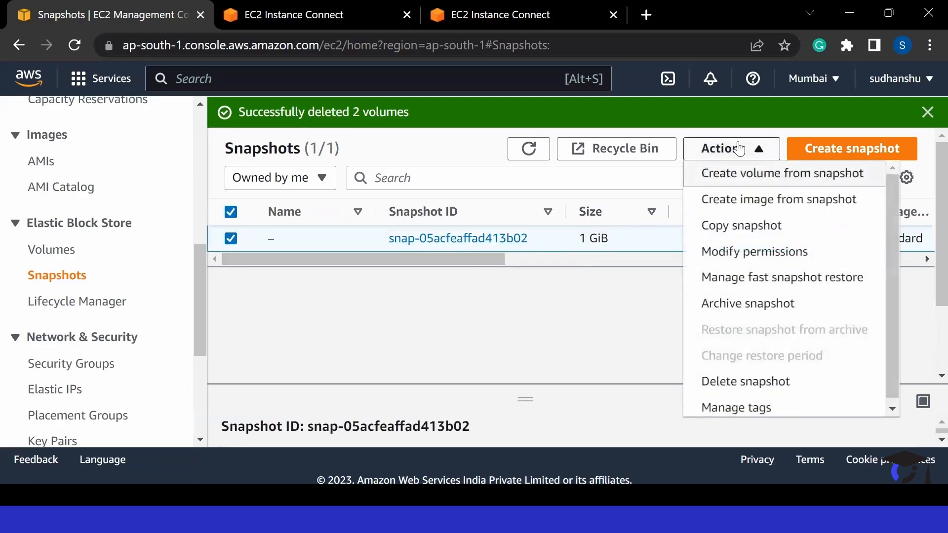
click(740, 183)
scroll(558, 286, down, 4)
scroll(550, 301, down, 5)
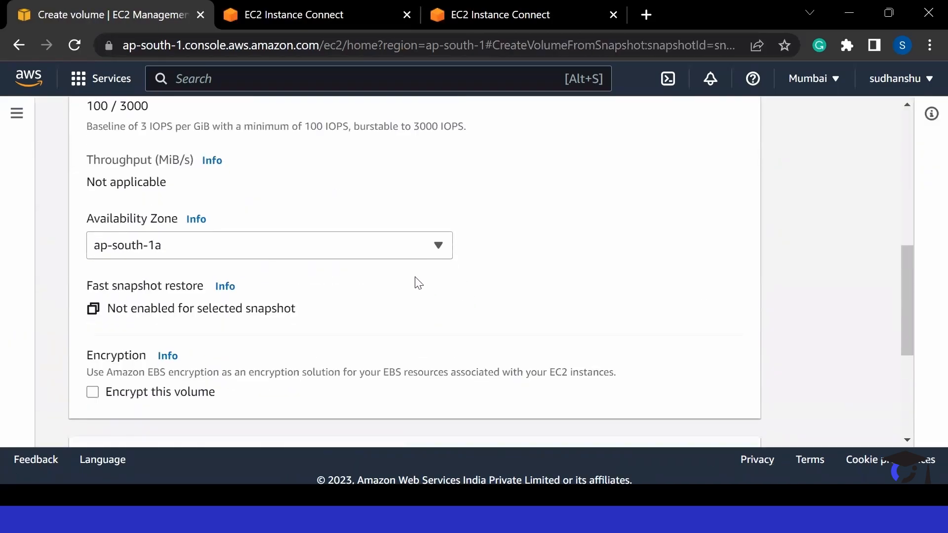
scroll(417, 282, down, 5)
click(683, 416)
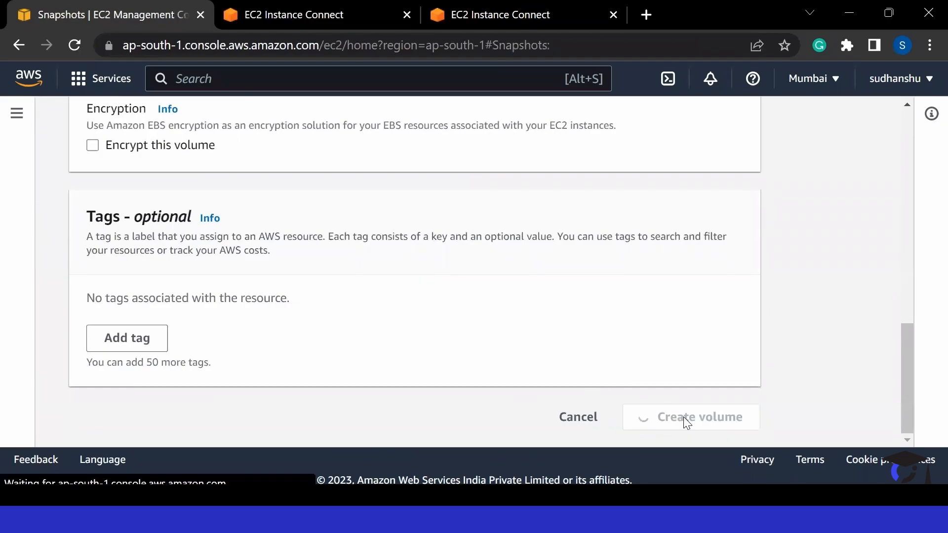
Open the EC2 Volumes list and check the new 1 GiB volume's source snapshot and volume state
scroll(132, 369, down, 8)
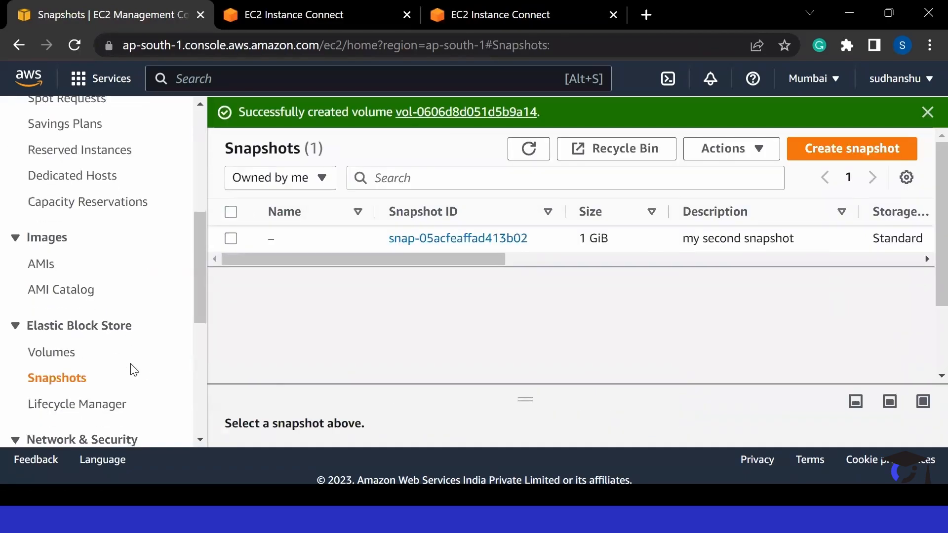
click(43, 241)
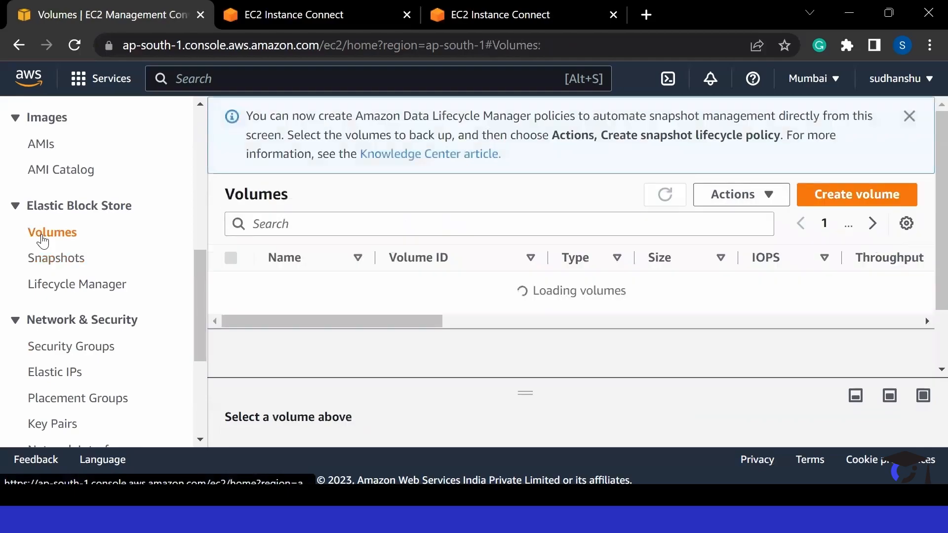
drag(292, 332, 520, 340)
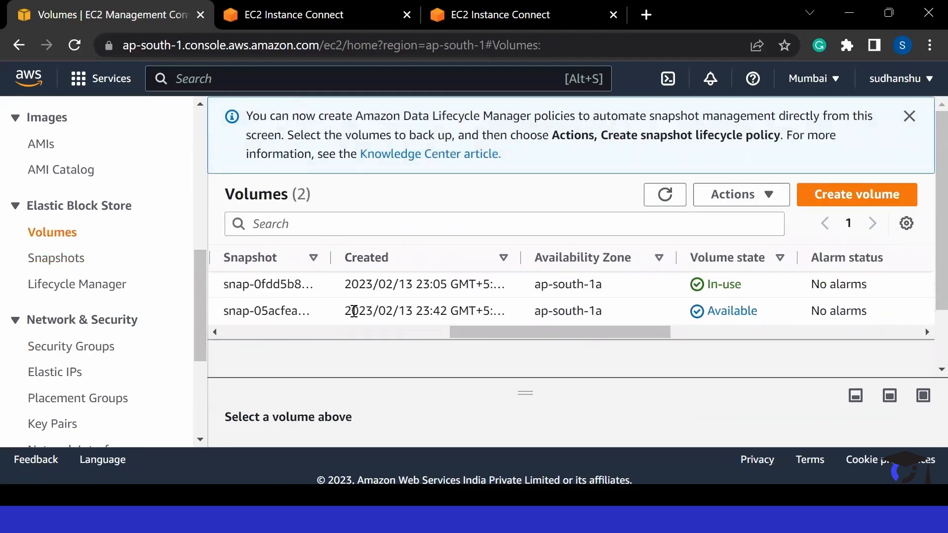
drag(500, 329, 216, 356)
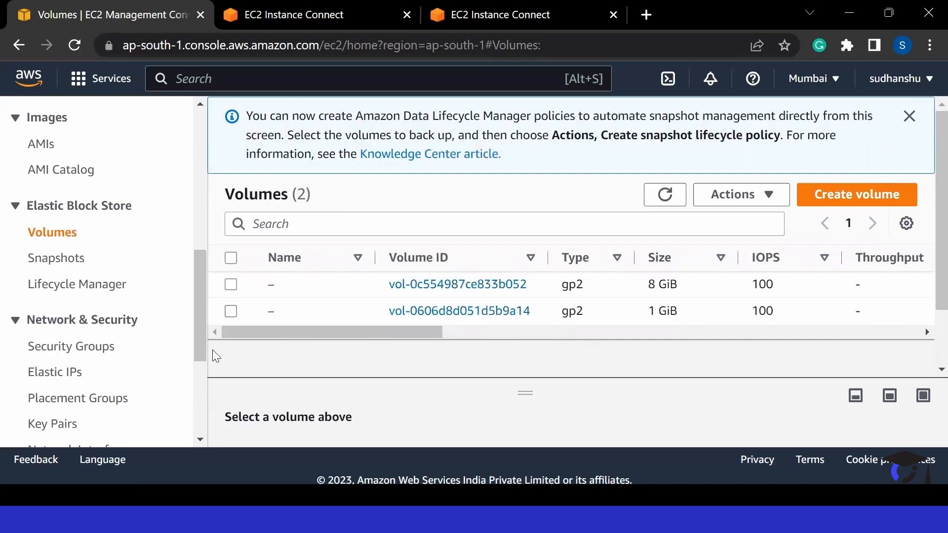
click(230, 312)
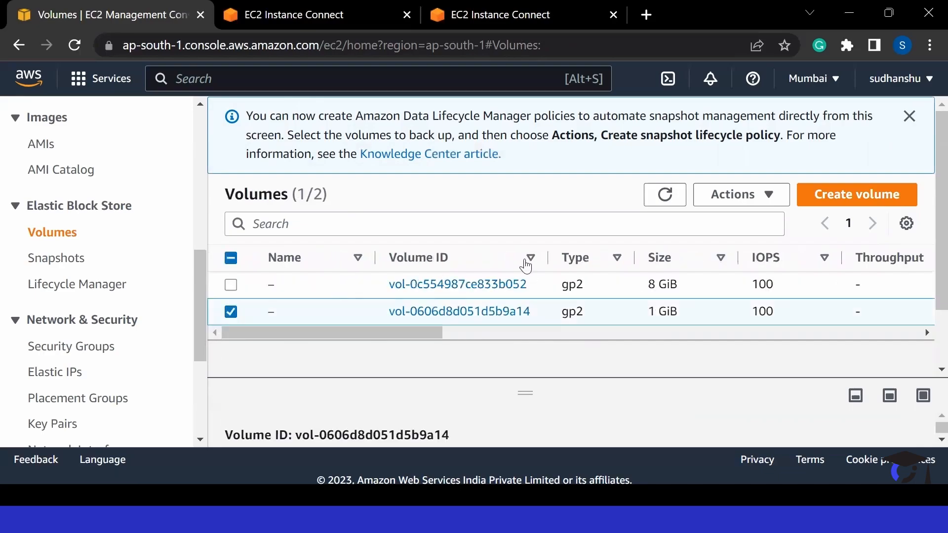
click(719, 196)
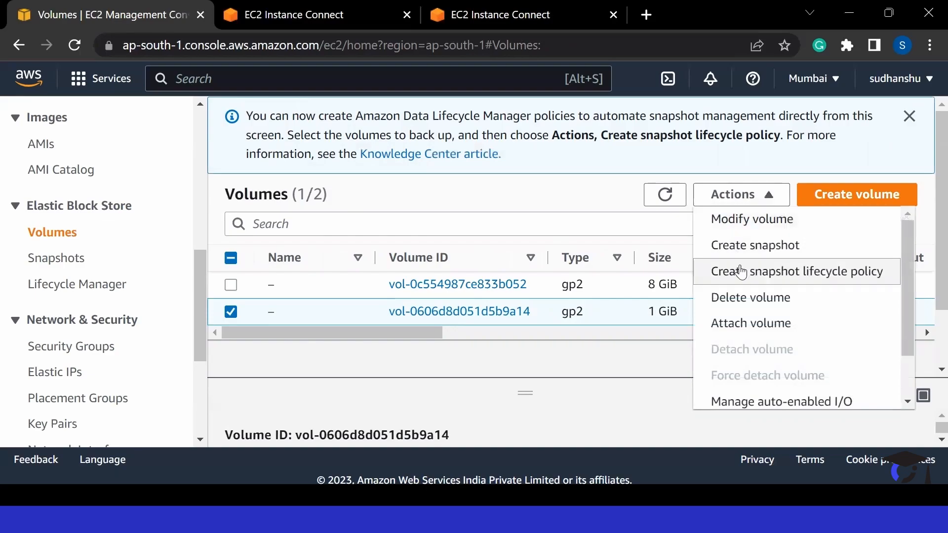
click(748, 324)
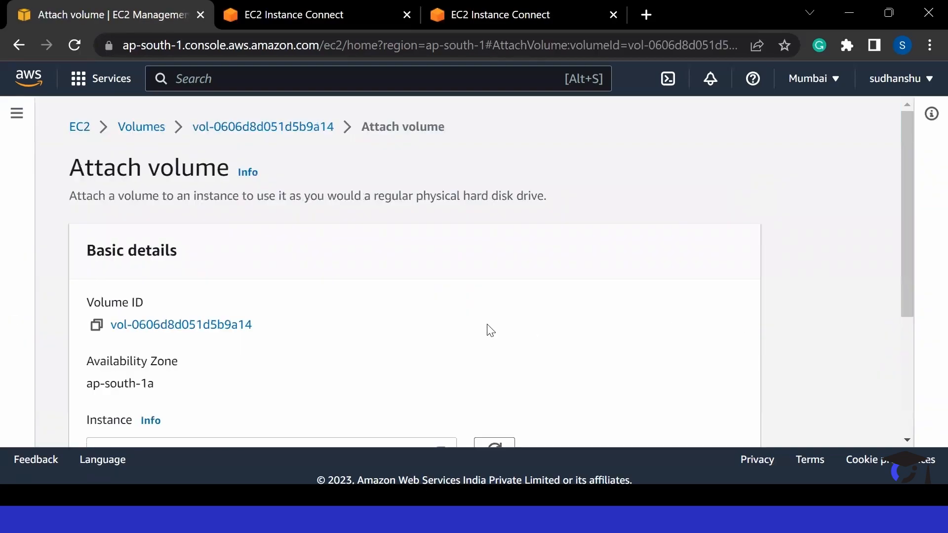
scroll(503, 327, down, 4)
click(362, 264)
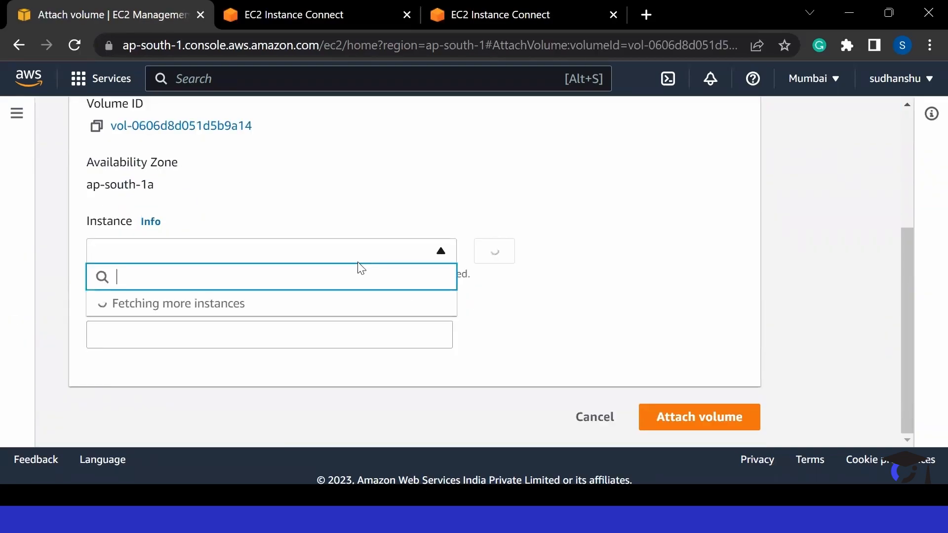
click(333, 320)
scroll(646, 432, down, 2)
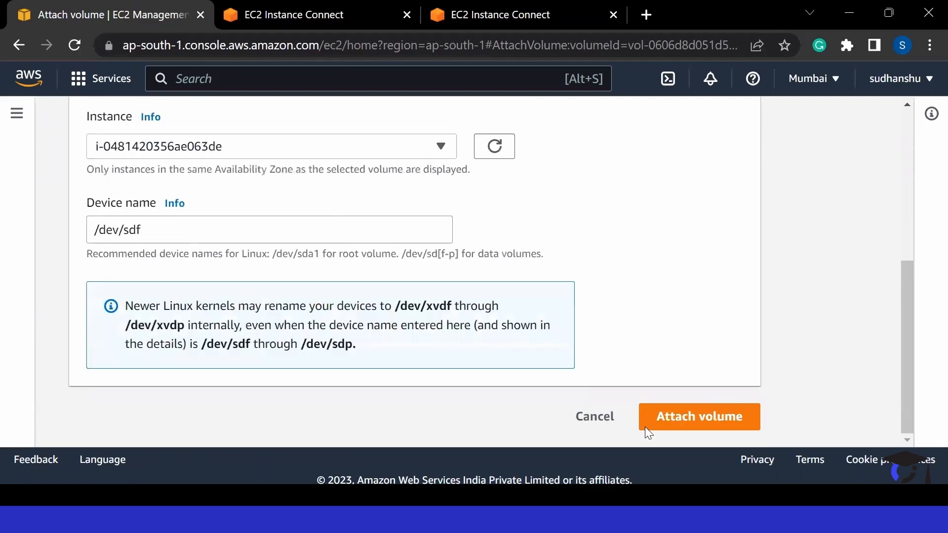
click(677, 428)
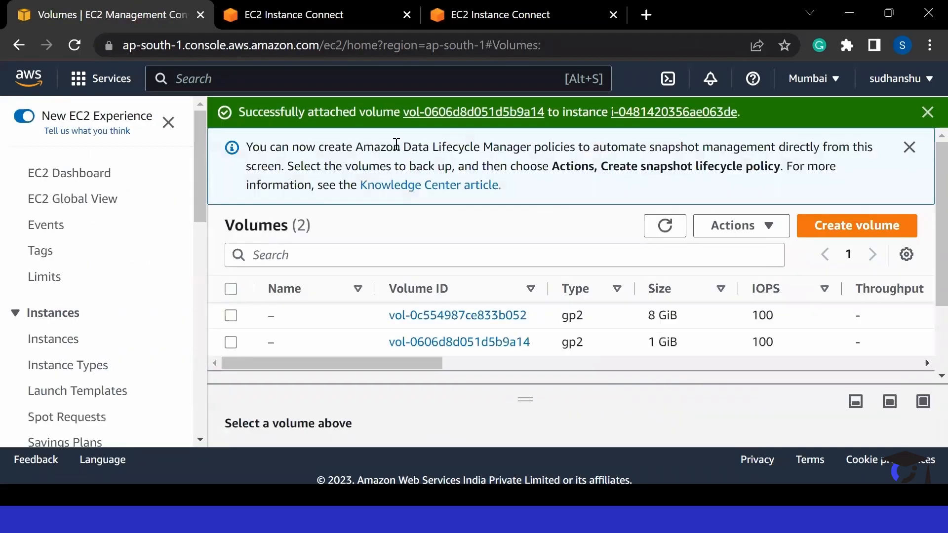
Switch to the os1 EC2 Instance Connect terminal, change to the root directory with cd /, and clear the screen
click(289, 2)
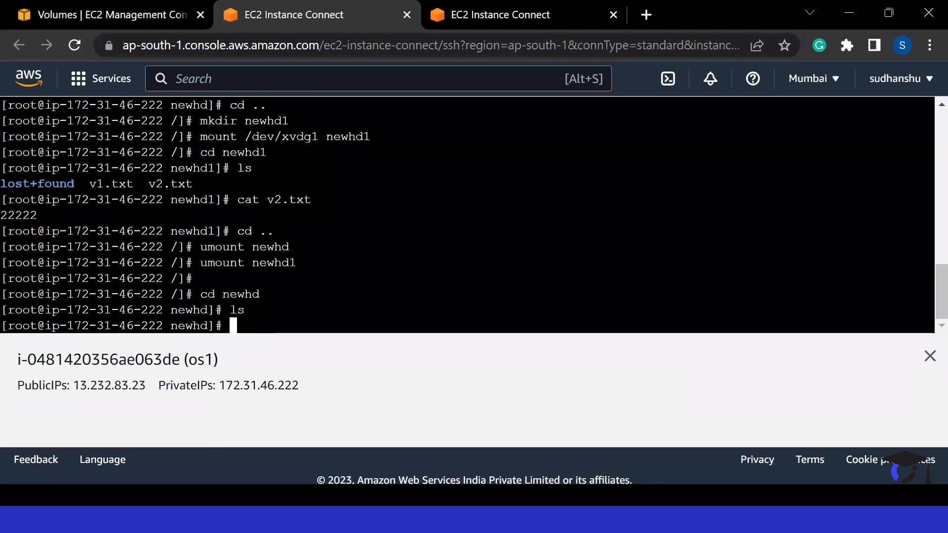
text(clear)
key(Return)
text(cd /)
key(Return)
text(clear)
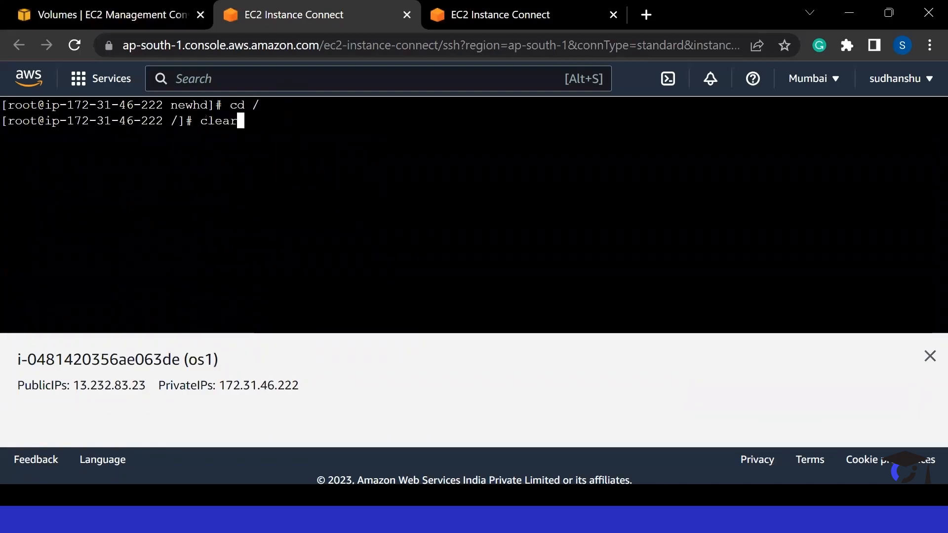
key(Return)
List the disks with fdisk -l and examine the attached 1 GiB disk's size and partition name
text(fdisk -l)
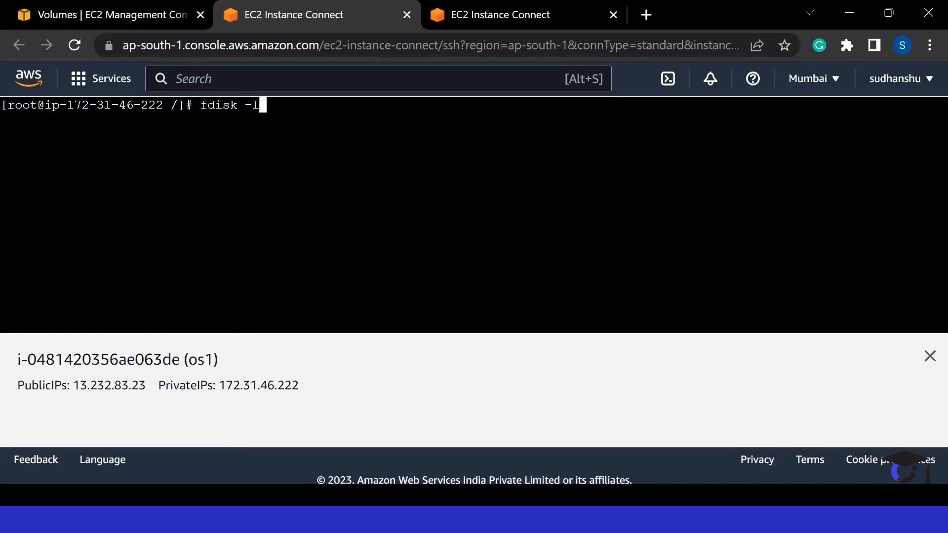
key(Return)
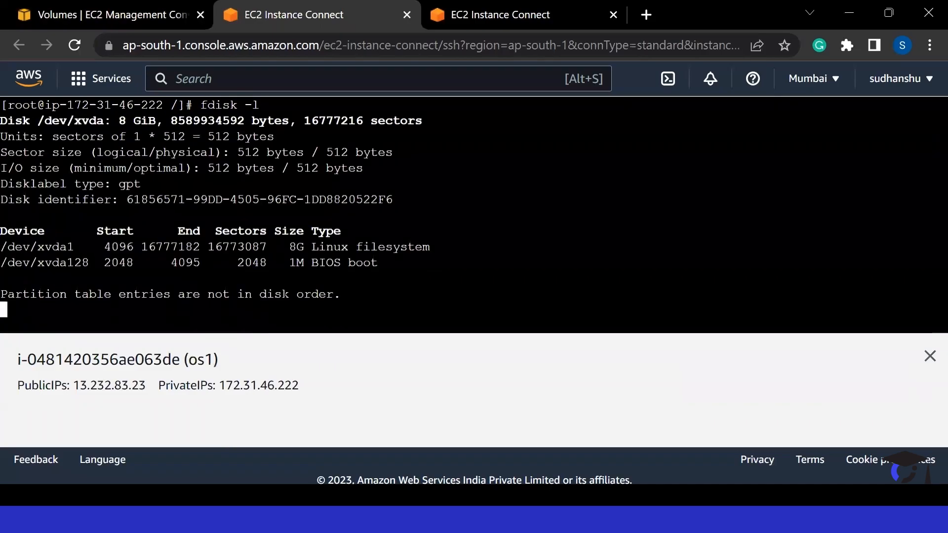
scroll(467, 214, up, 3)
scroll(467, 215, down, 3)
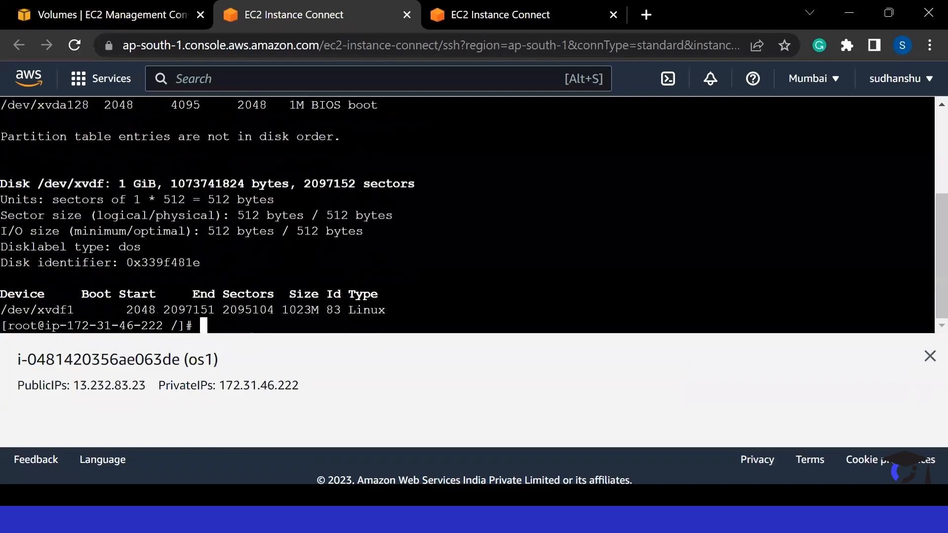
drag(120, 184, 162, 185)
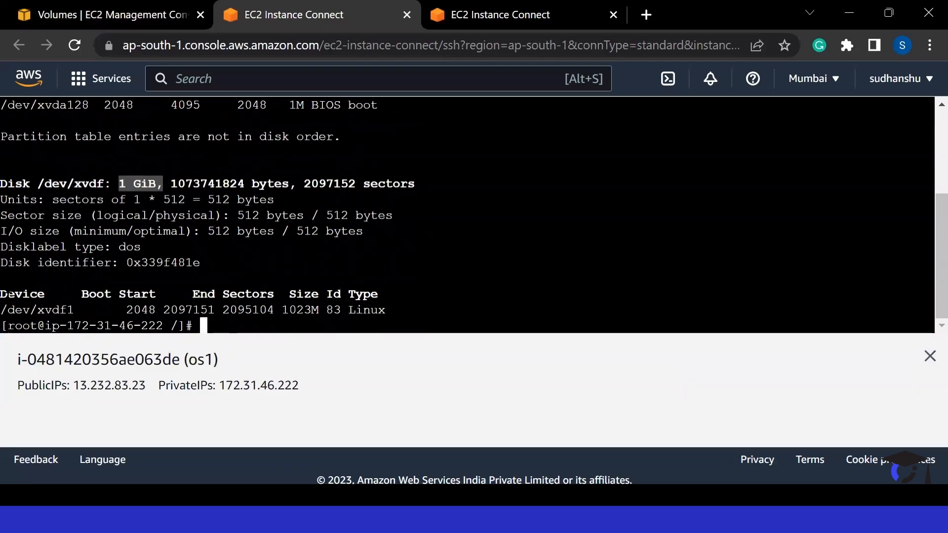
drag(2, 310, 74, 310)
click(119, 294)
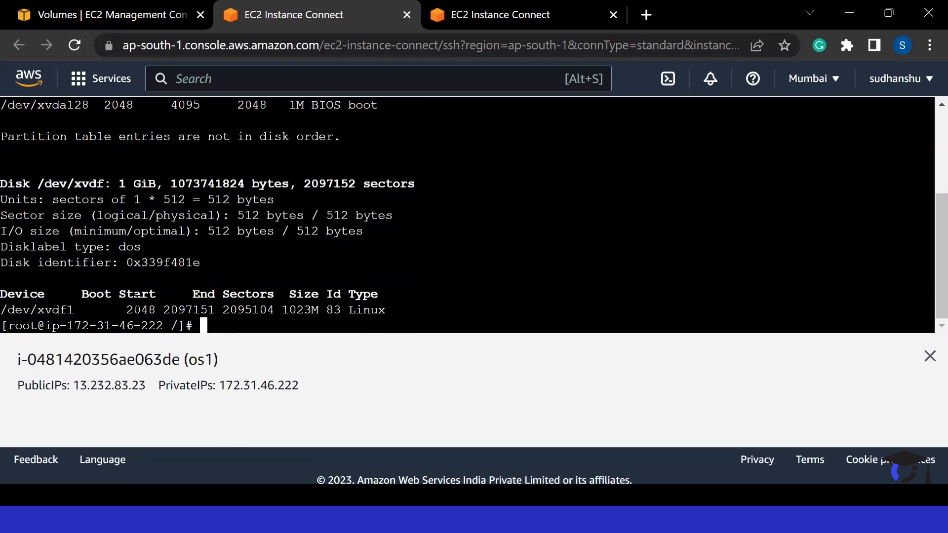
Create a directory named hd13 in the root directory with mkdir
text(m)
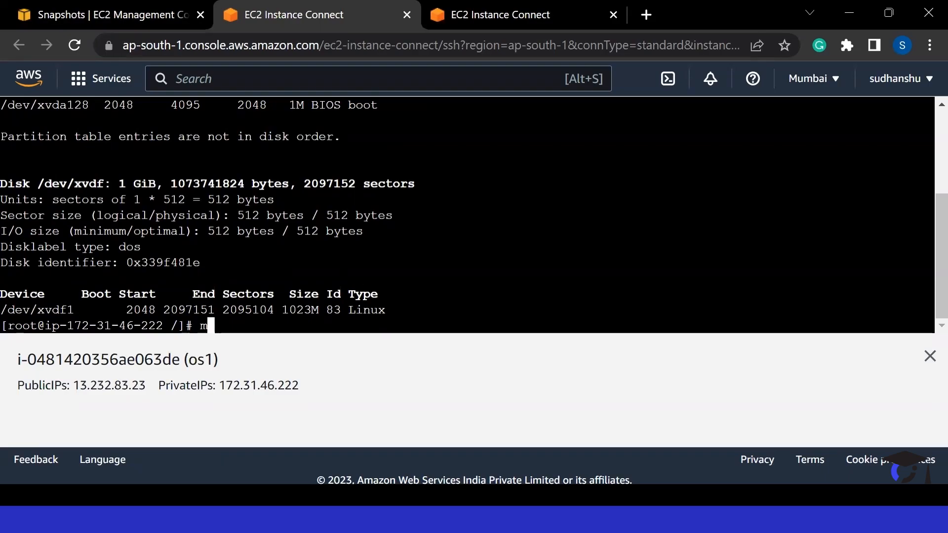
text(kdir )
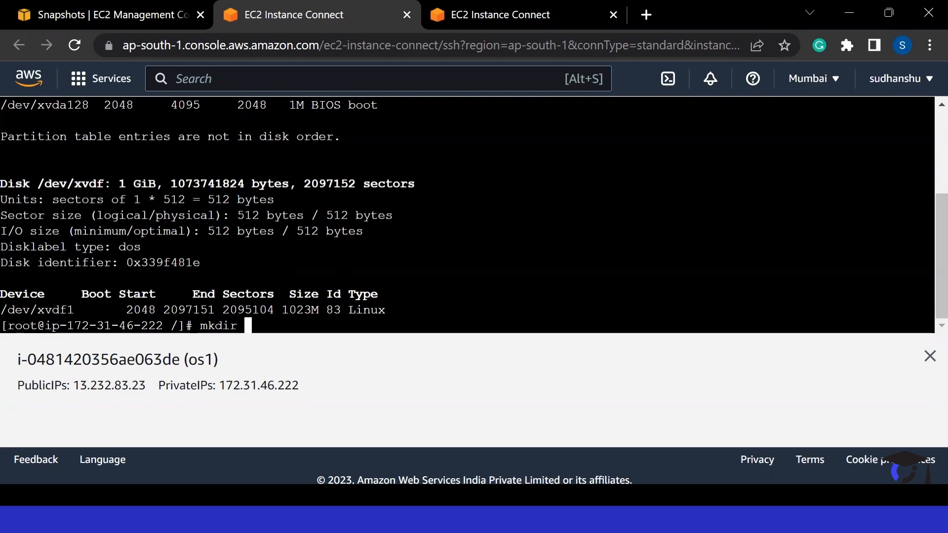
text(hd)
text(14)
key(Return)
Mount the partition /dev/xvdf1 on the hd13 directory
text(mount /dev/xvdf1 )
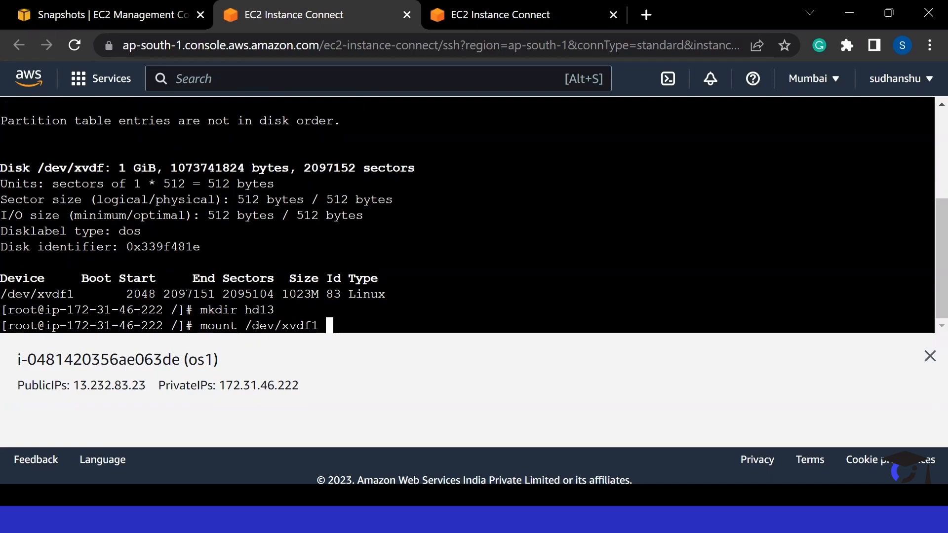
text(hd13)
key(Return)
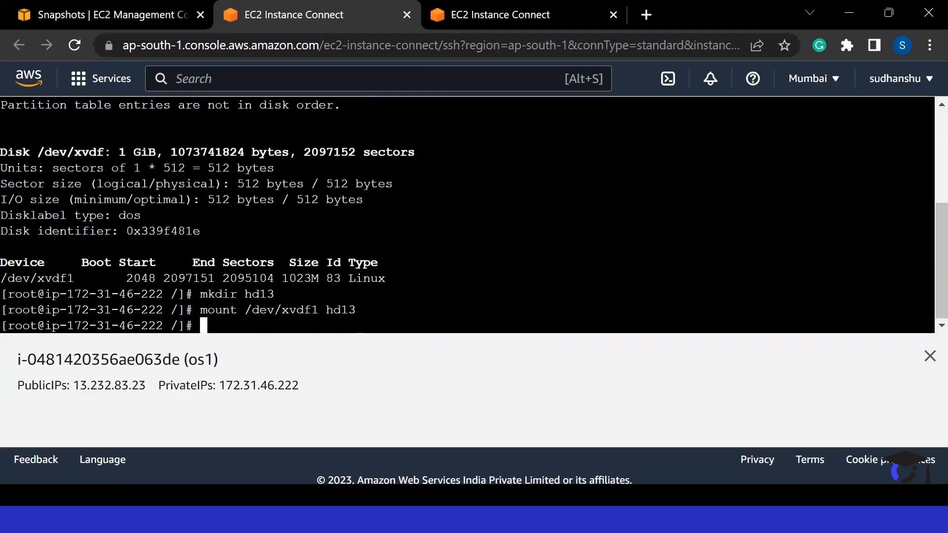
Change into the hd13 directory with cd
text(cd h)
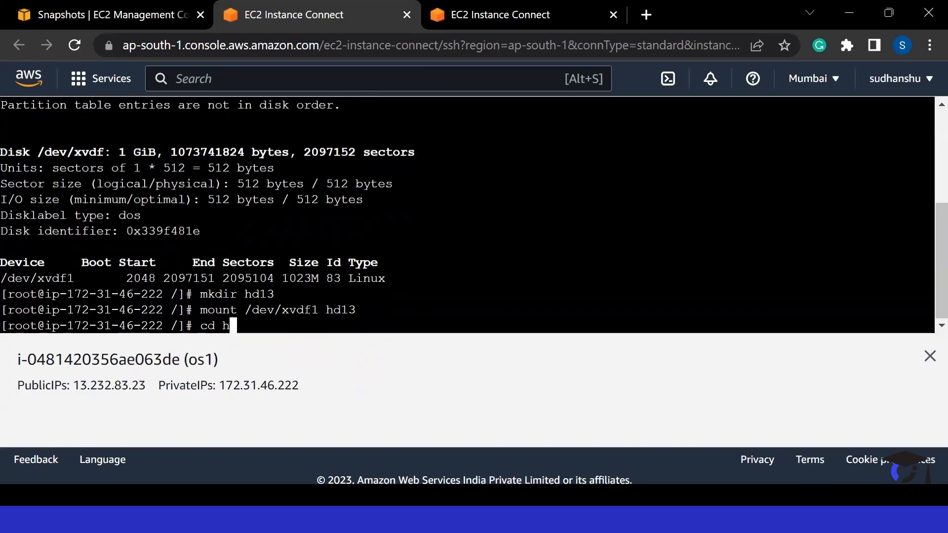
text(d13)
key(Return)
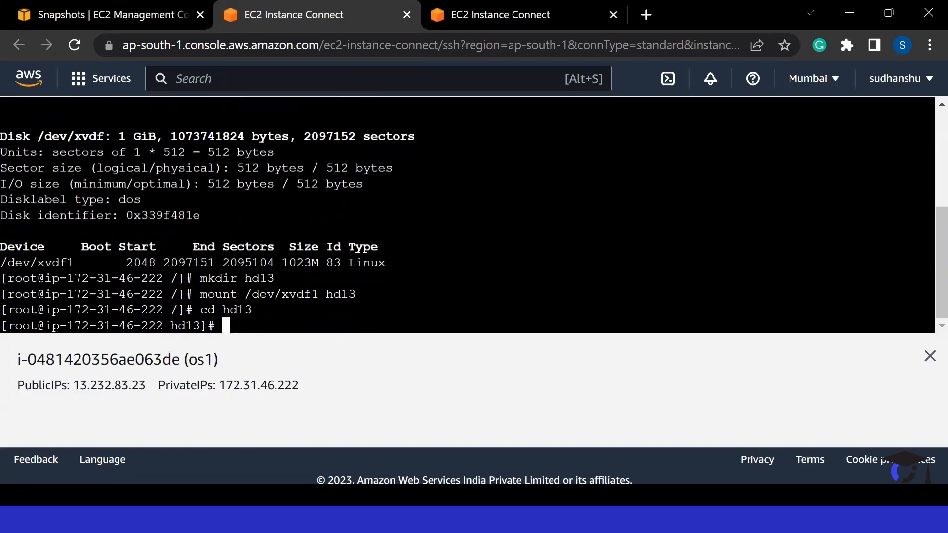
Clear the terminal and list the files in the hd13 directory with ls
text(clear)
key(Return)
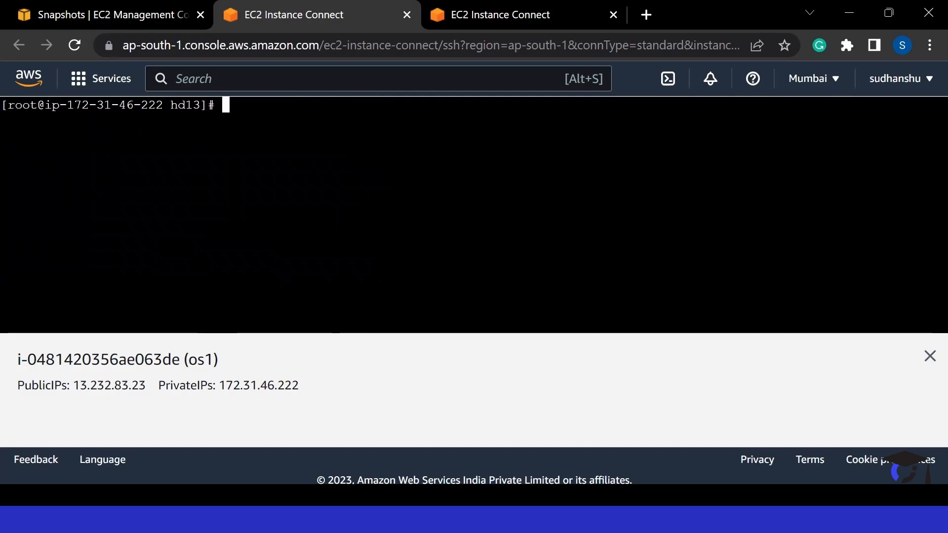
text(ls)
key(Return)
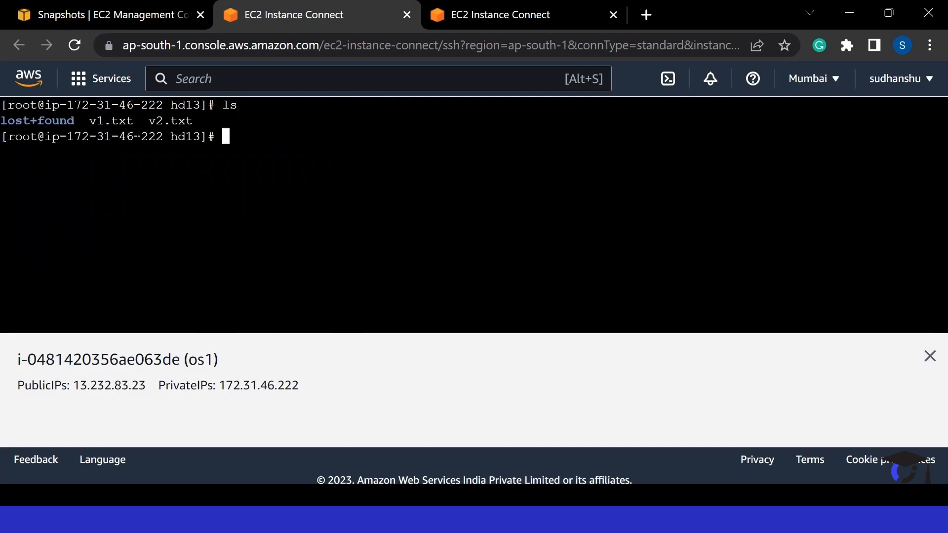
drag(90, 120, 199, 120)
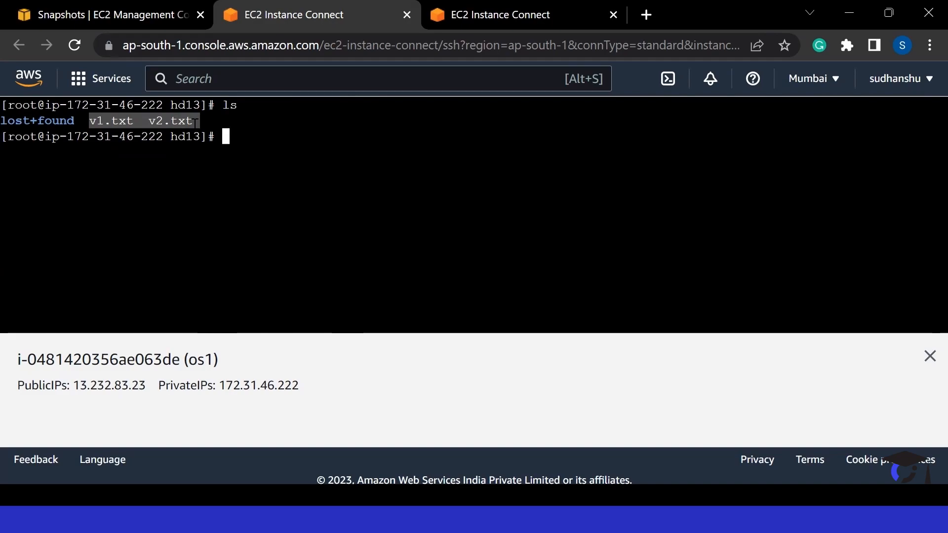
Compare the remaining entry in the EC2 snapshot list with the v1.txt and v2.txt files on the restored volume
click(131, 15)
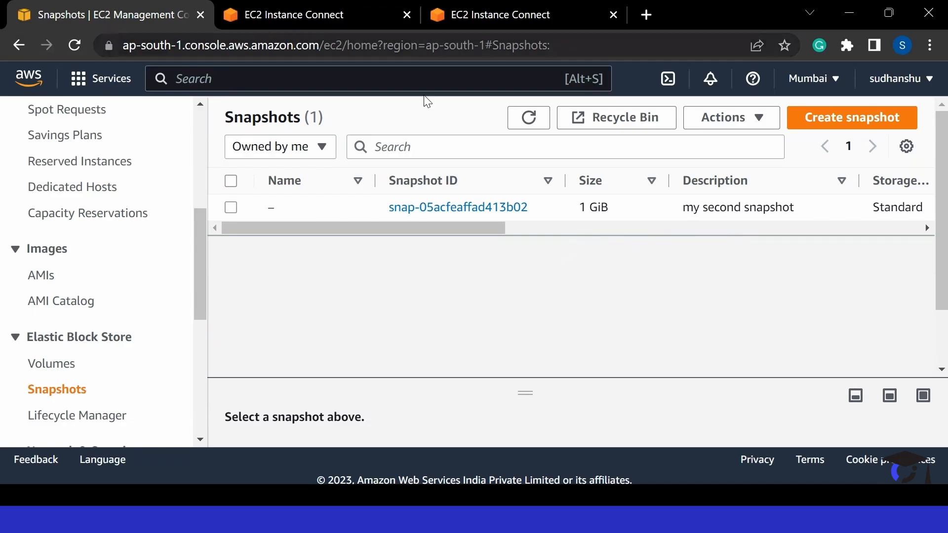
click(294, 14)
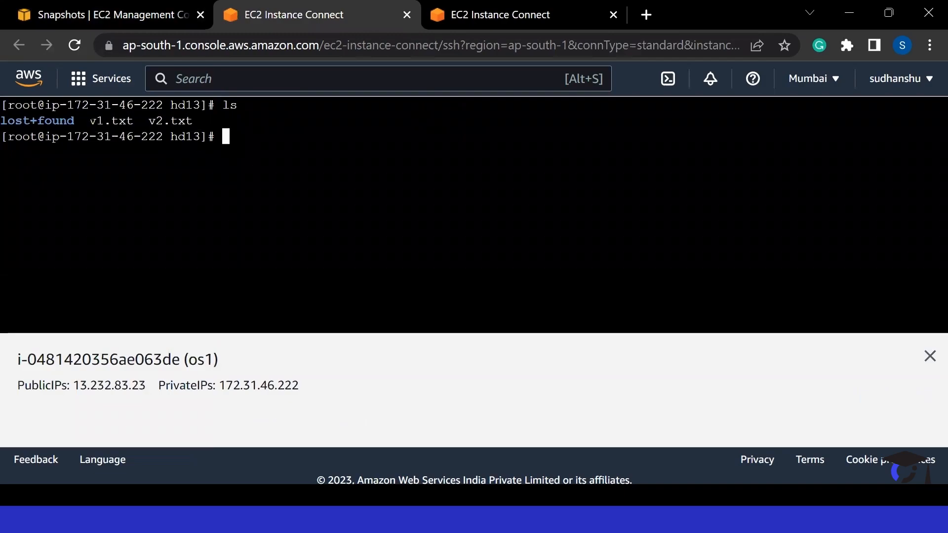
drag(90, 121, 134, 121)
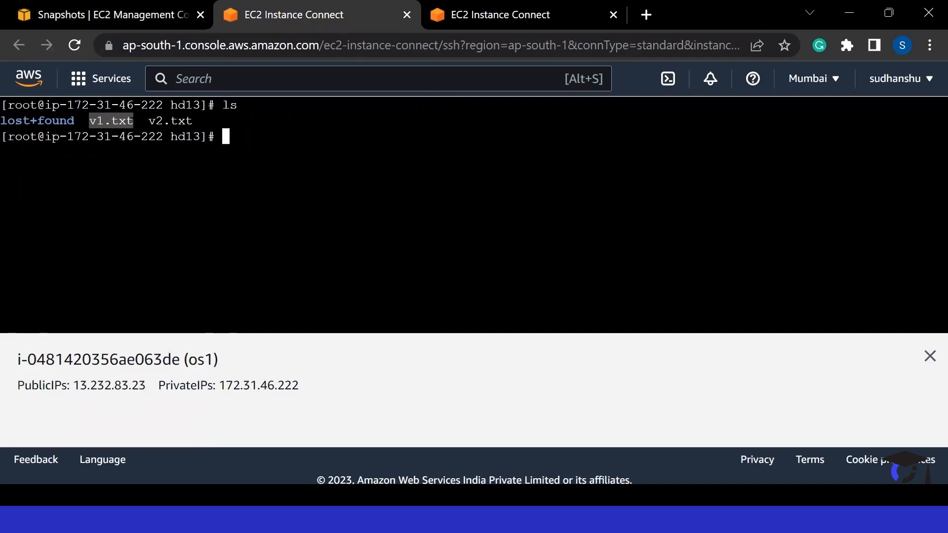
drag(148, 121, 193, 121)
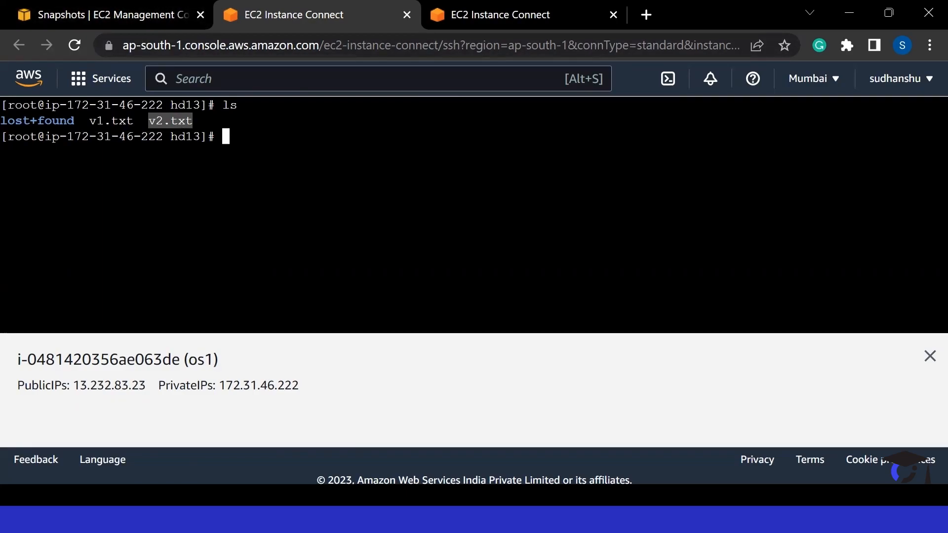
click(236, 187)
drag(193, 121, 150, 121)
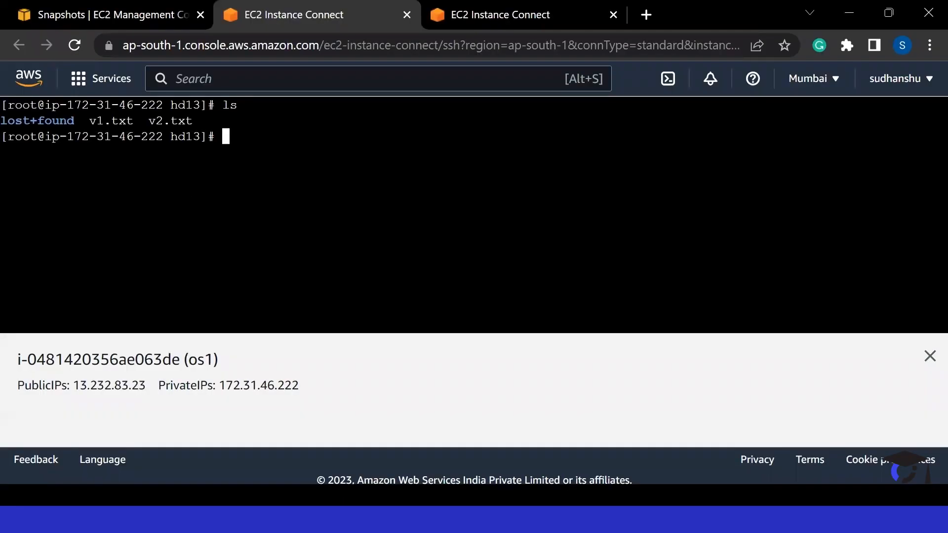
drag(133, 121, 91, 121)
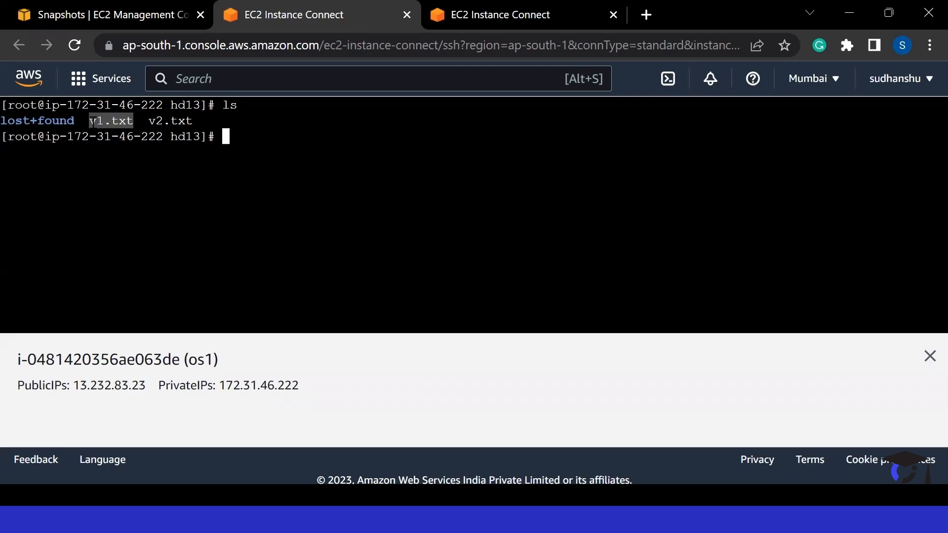
Delete the 1 GiB snapshot described as "my second snapshot" from the EC2 snapshot list
click(89, 15)
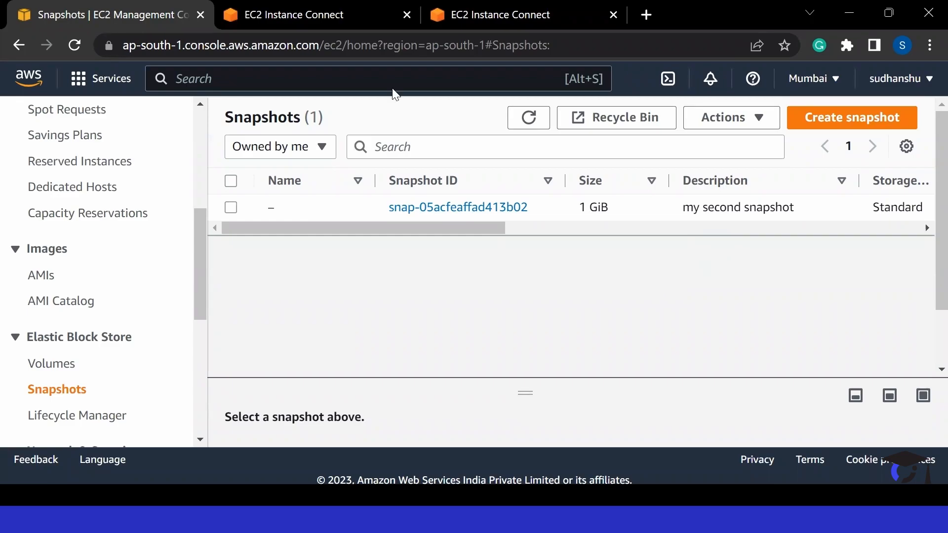
click(348, 15)
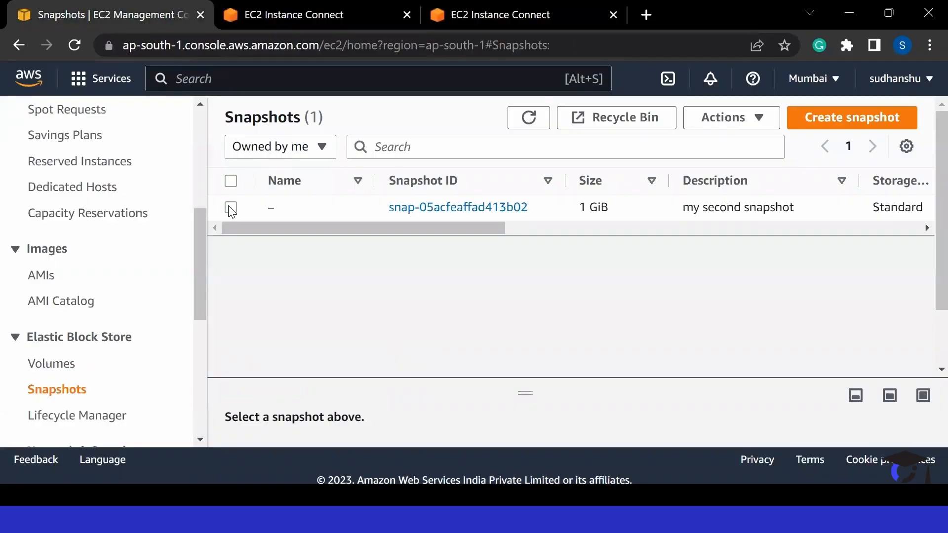
click(231, 208)
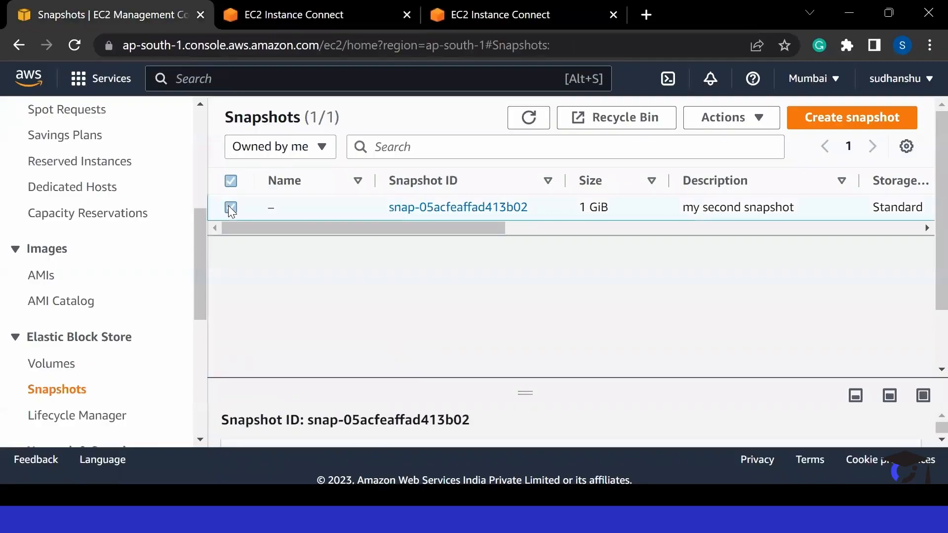
click(705, 119)
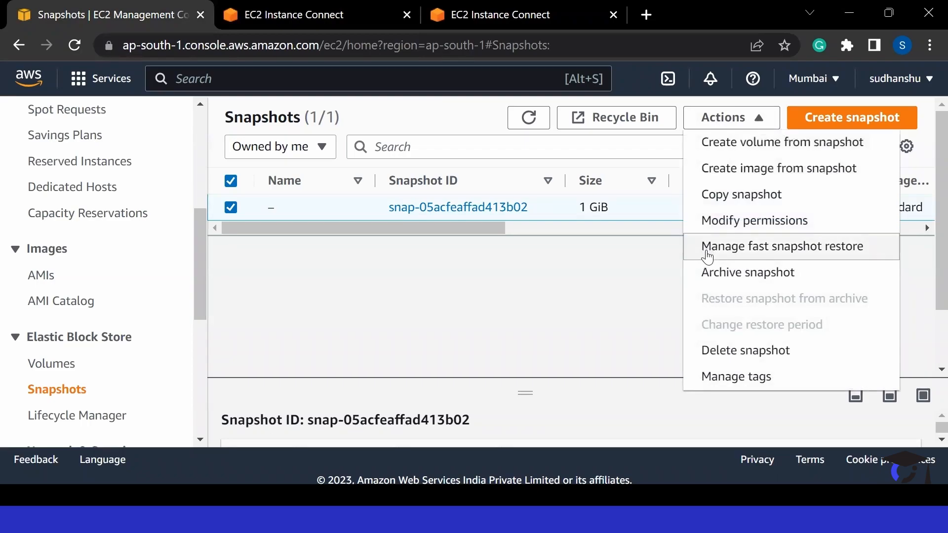
click(711, 351)
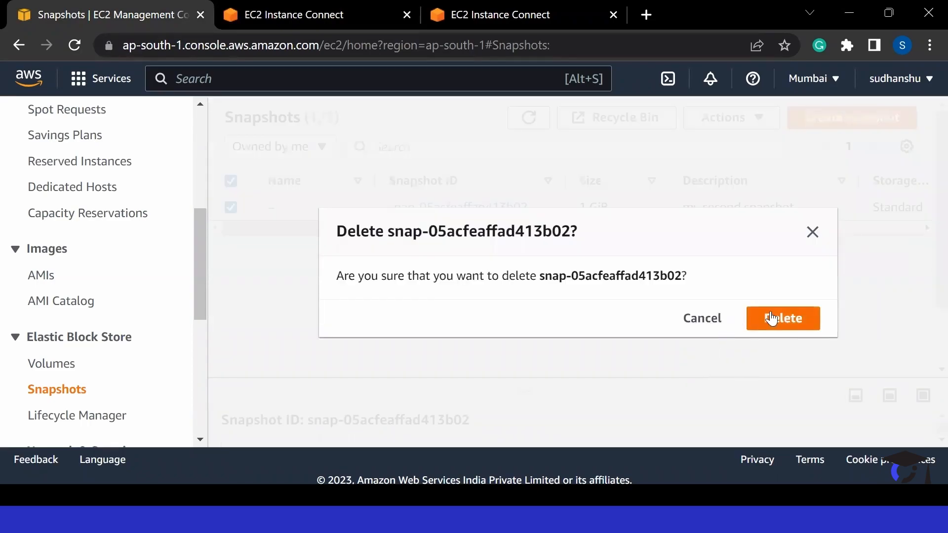
click(773, 317)
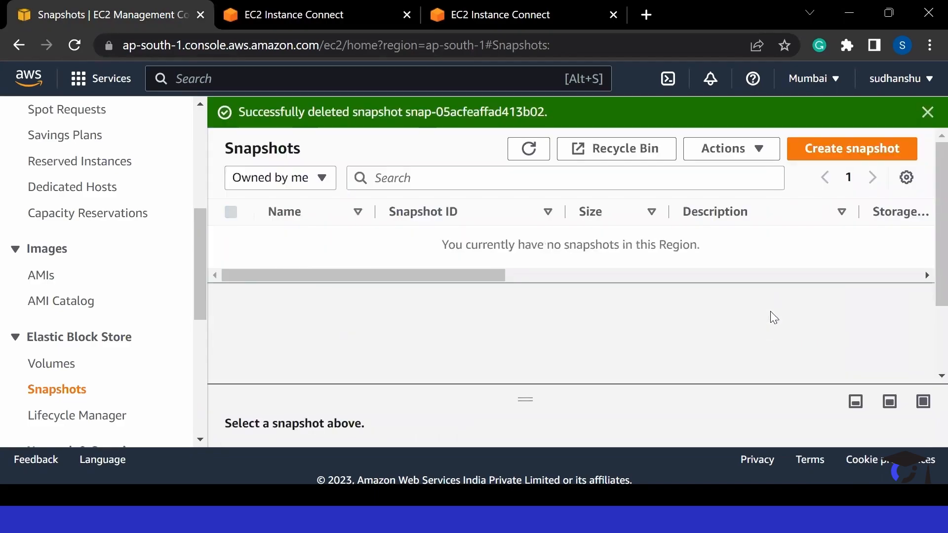